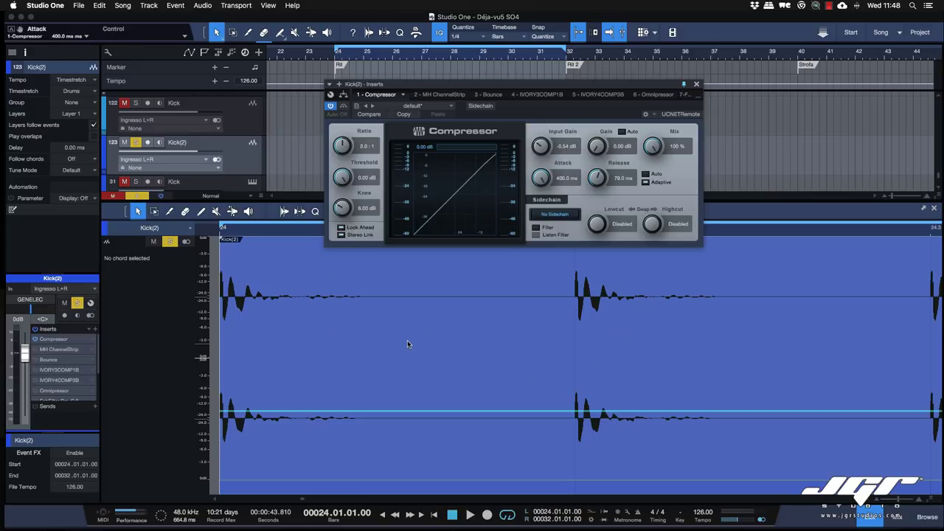
Step: Start playback of the Kick(2) track and set the compressor's threshold to -23.52 dB and its attack to about 6.32 ms
key(space)
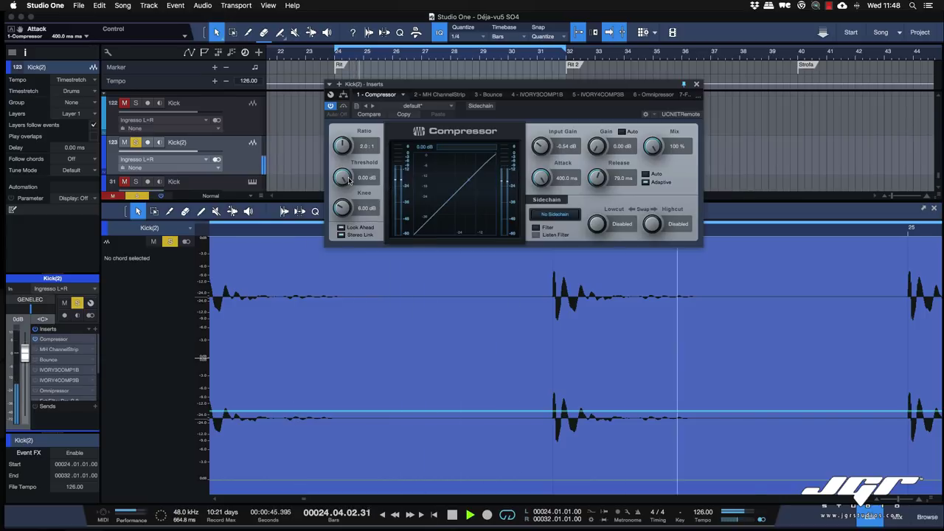
drag(339, 177, 323, 205)
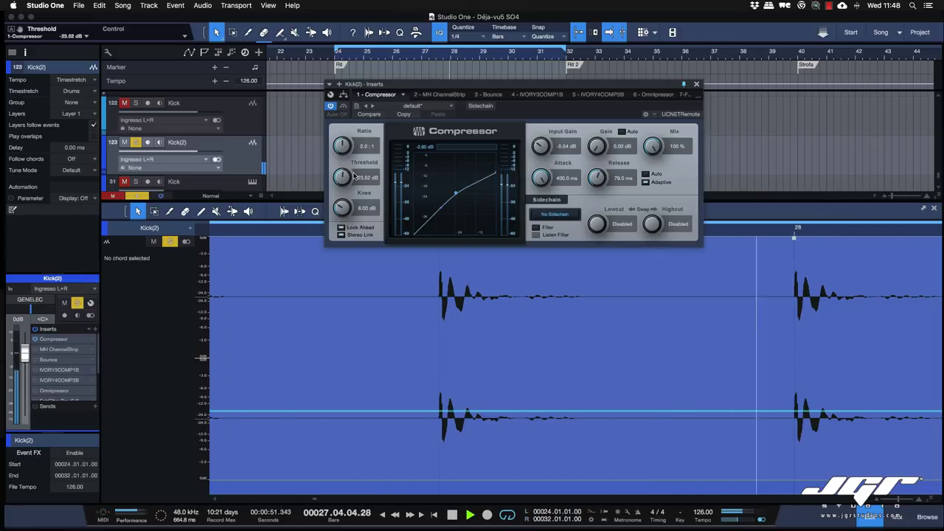
drag(541, 176, 531, 220)
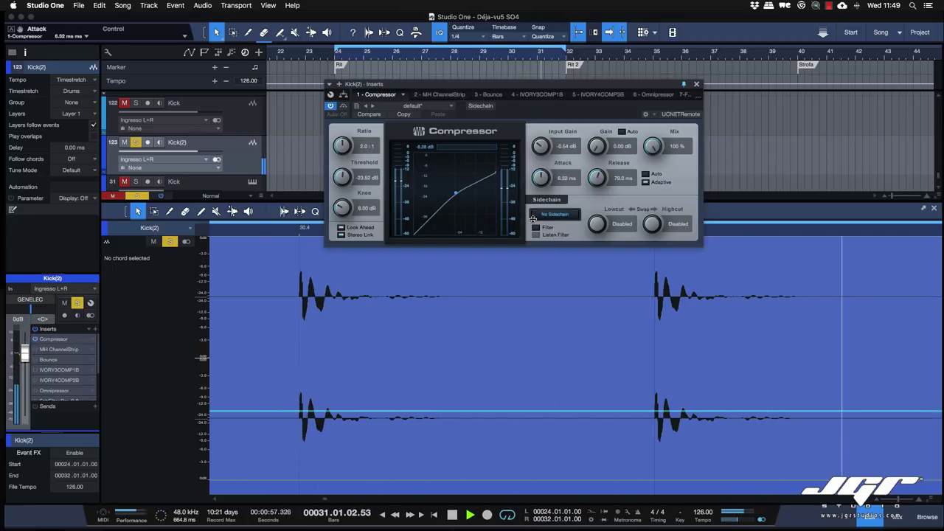
Step: Refine the kick compressor during playback to a threshold of -15.84 dB and an attack of 4.35 ms
drag(342, 177, 342, 169)
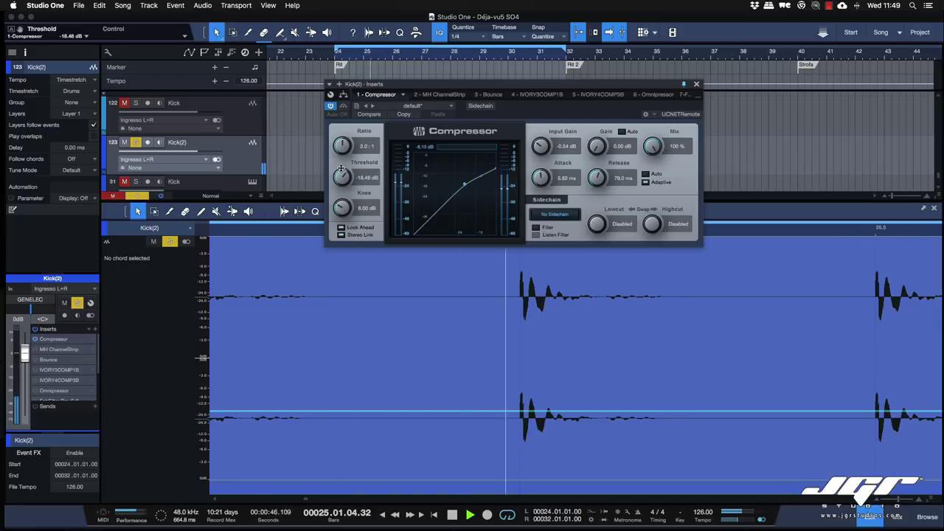
drag(540, 177, 540, 182)
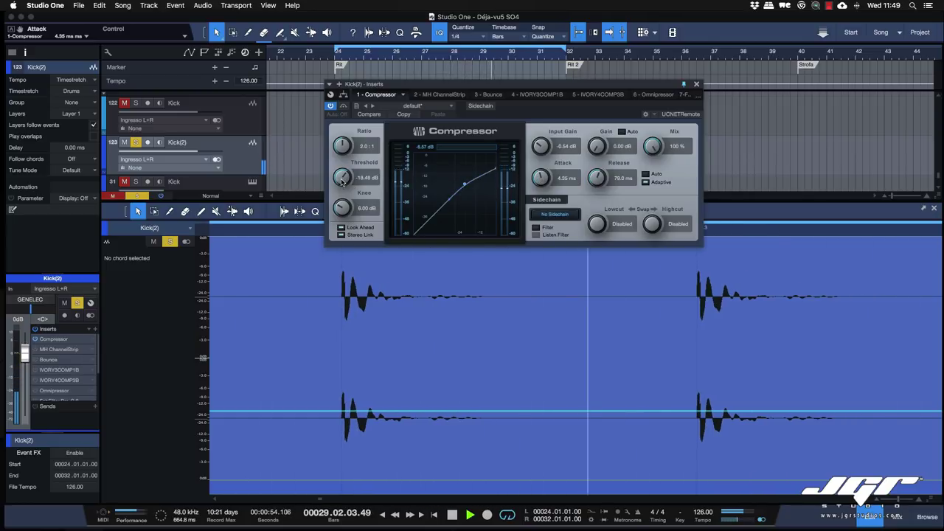
drag(342, 179, 341, 173)
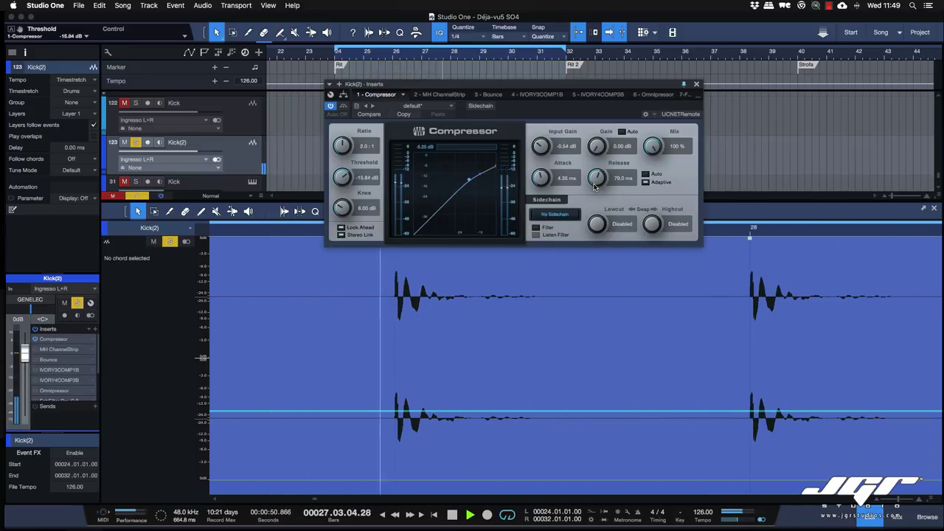
Step: Sweep the compressor's release up to 2.00 s and back to 82.1 ms, and leave it at 39.9 ms
drag(595, 186, 596, 157)
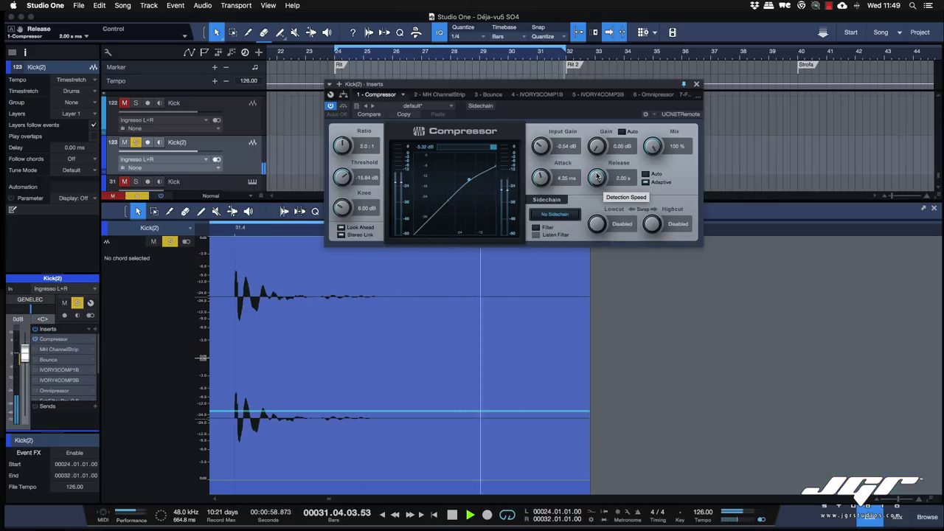
drag(597, 176, 595, 214)
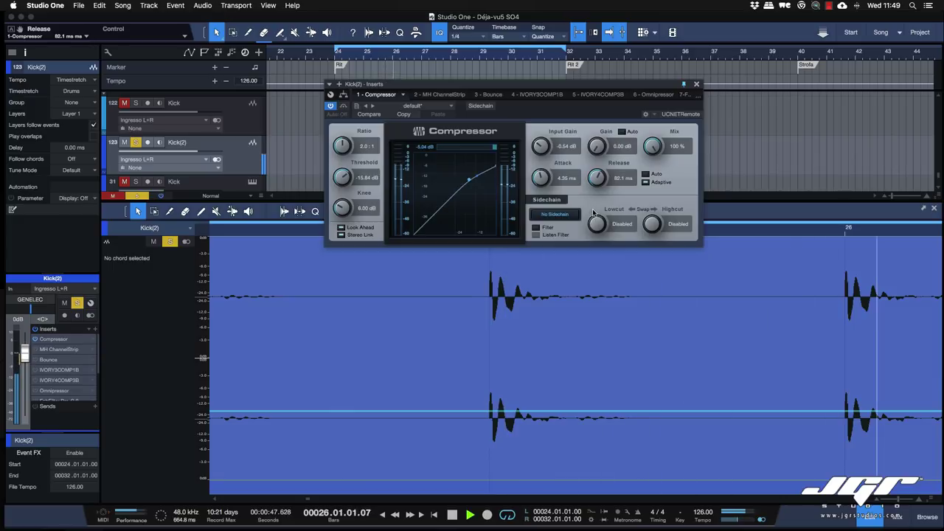
drag(596, 181, 598, 178)
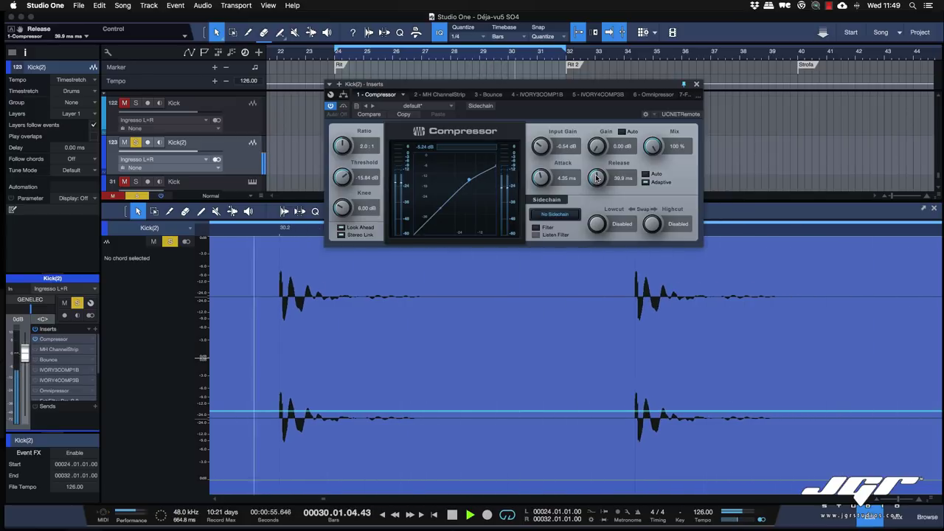
Step: Lengthen the compressor's attack to 29.3 ms and raise its make-up gain to 4.56 dB
drag(540, 183, 540, 165)
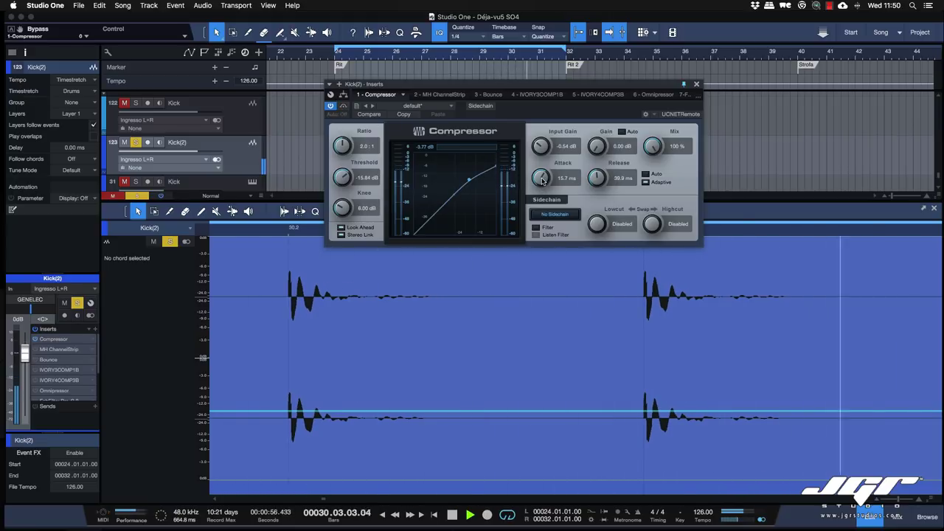
drag(542, 181, 543, 170)
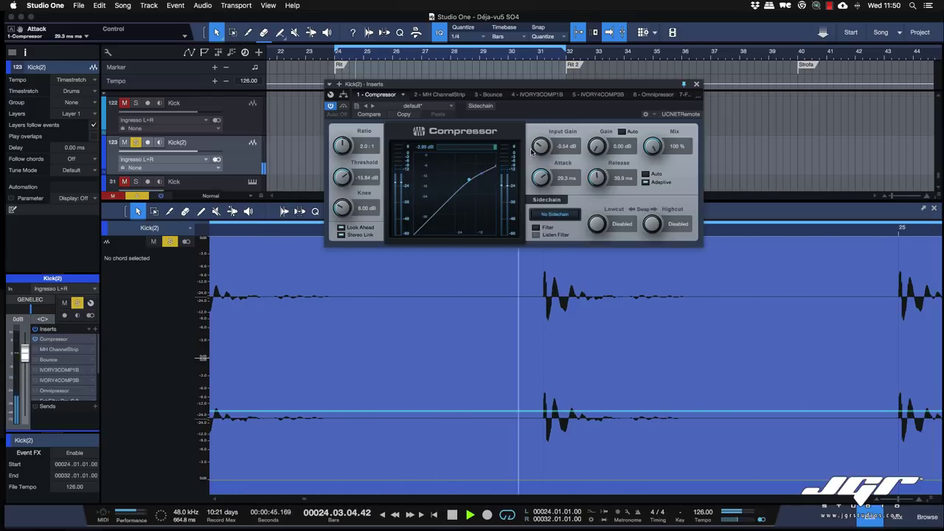
drag(590, 147, 590, 138)
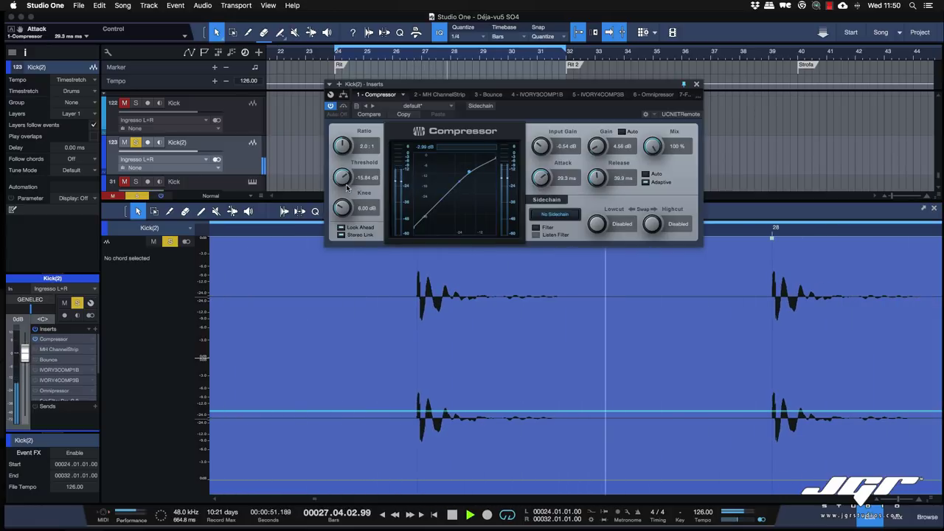
Step: Lower the threshold to -20.16 dB and try a release of 10.2 ms before setting it to 73.3 ms
drag(342, 182, 342, 192)
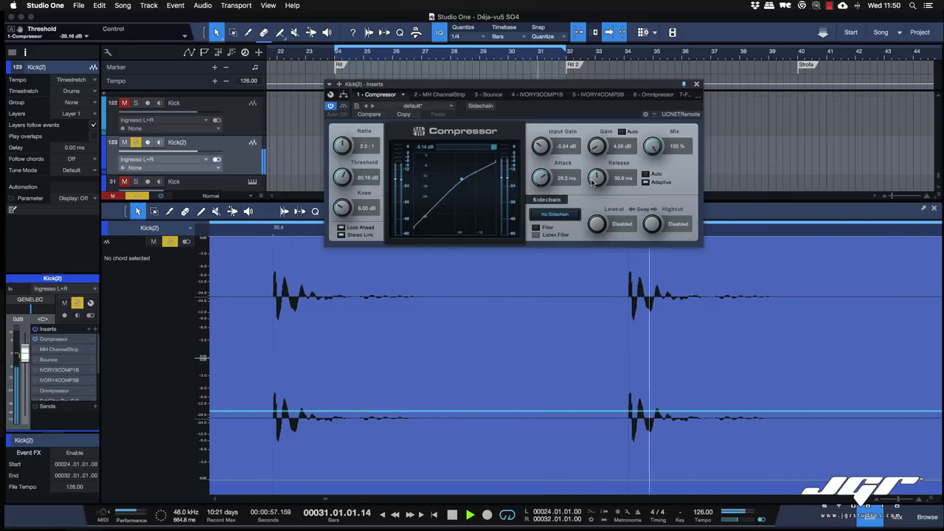
drag(596, 178, 595, 191)
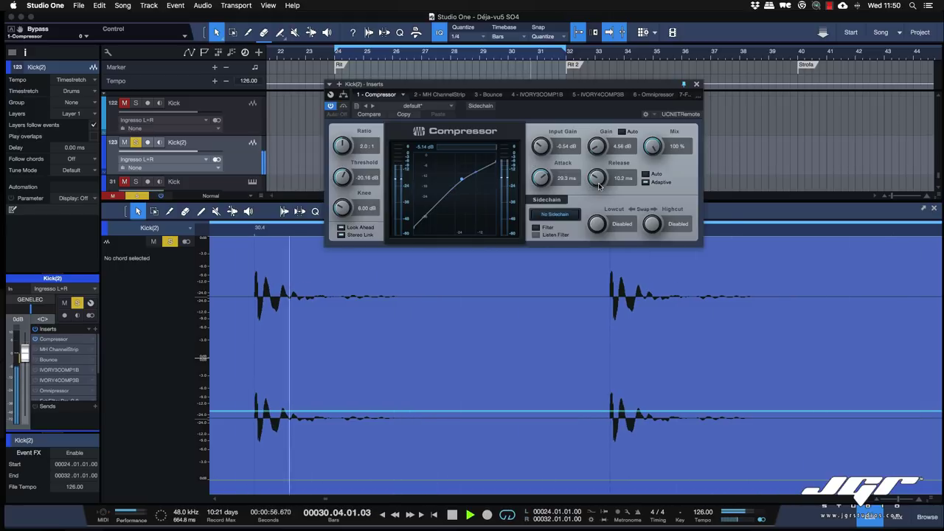
drag(593, 186, 596, 157)
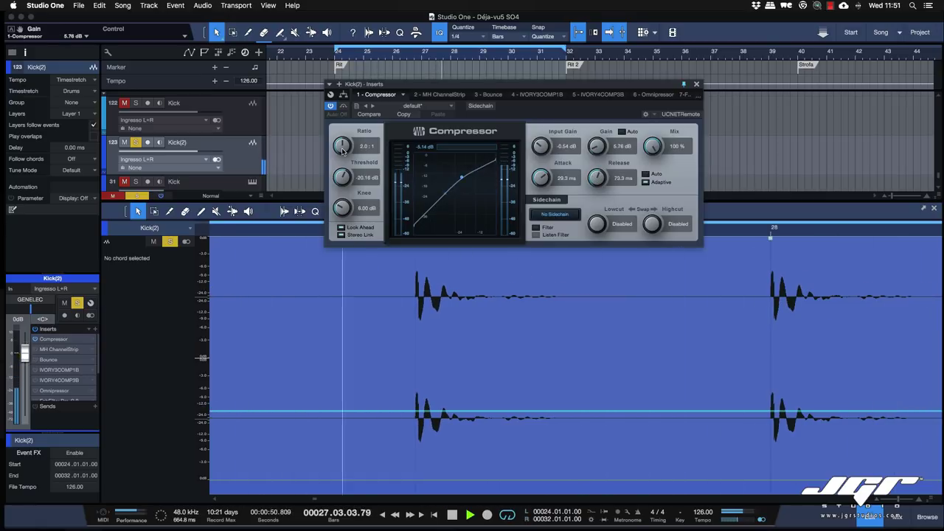
Step: Demonstrate the ratio and knee controls, ending with a ratio of 1.4:1 and a hard knee of 0.10 dB
drag(342, 157, 341, 102)
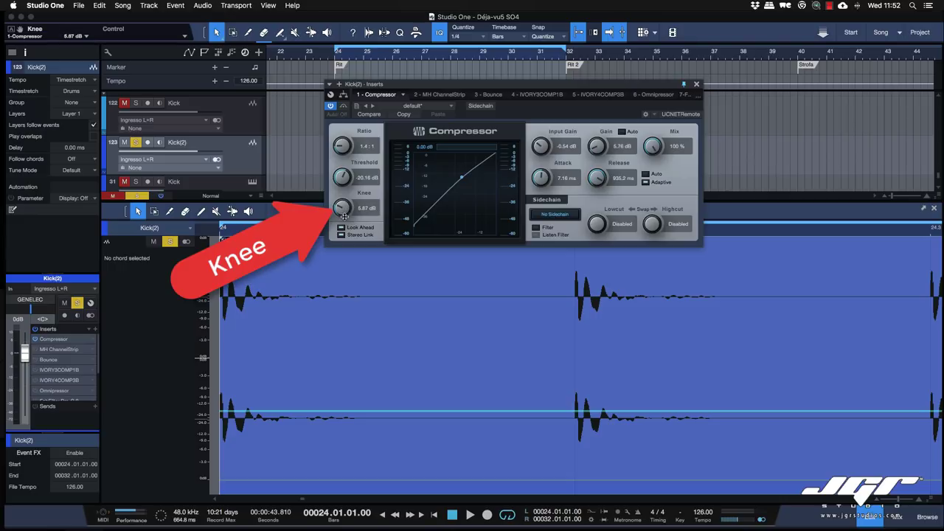
drag(344, 215, 340, 152)
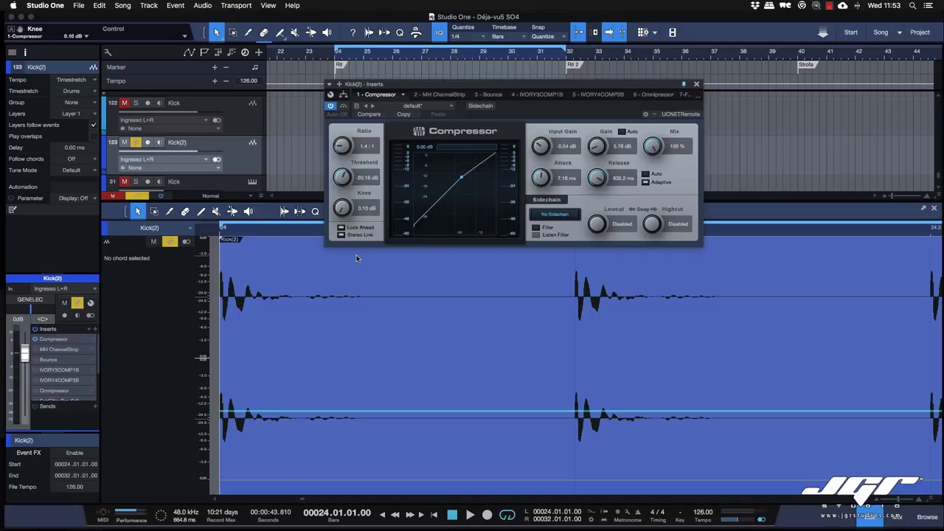
Step: Move the compressor window clear of the kick events, switch off automatic attack and release, and toggle automatic make-up gain
drag(613, 84, 657, 153)
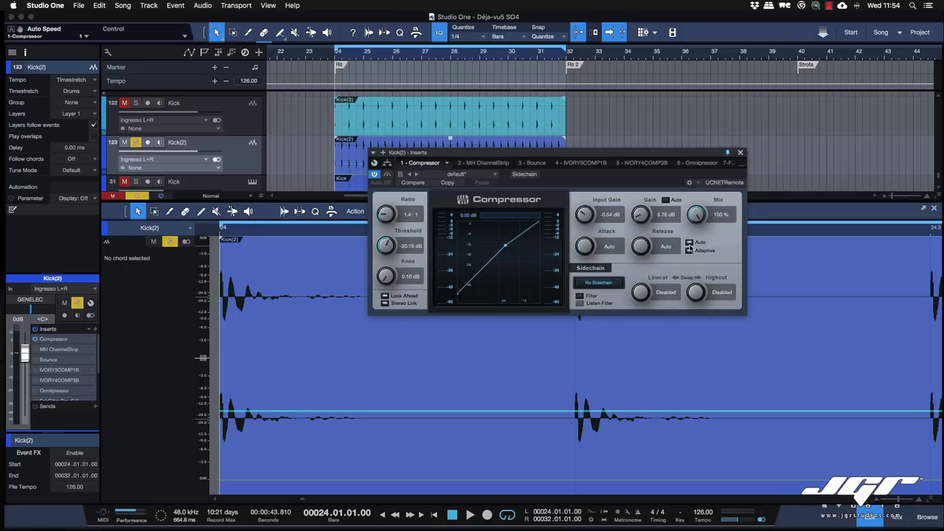
click(690, 243)
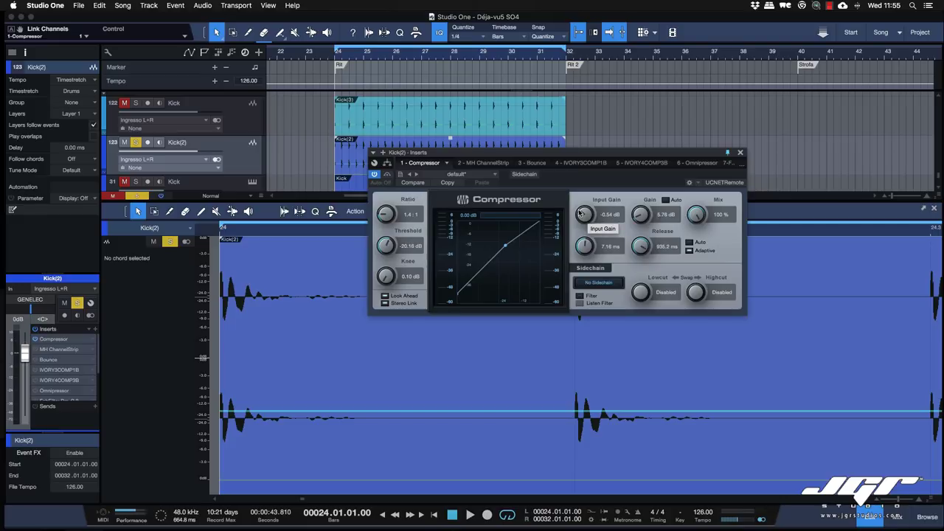
click(665, 200)
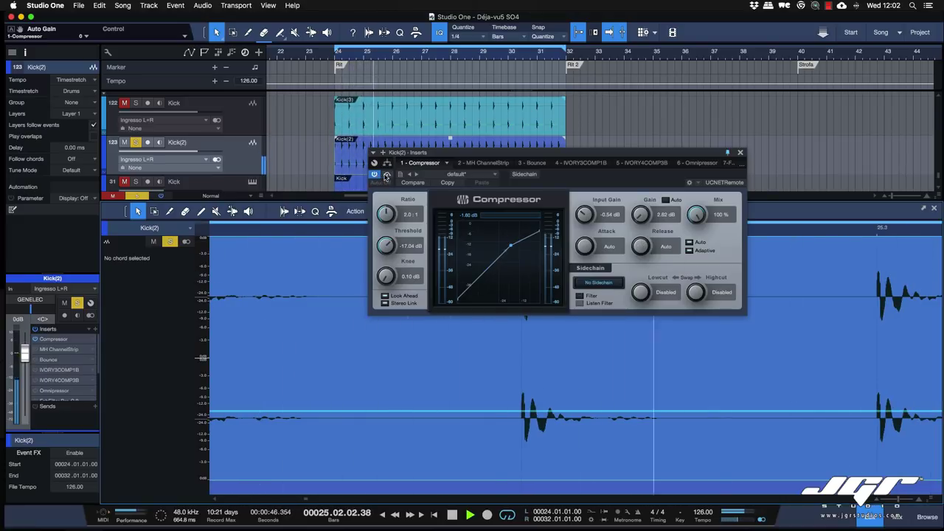
Step: Compare the kick with and without compression during playback by bypassing the compressor twice, leaving it active
click(387, 175)
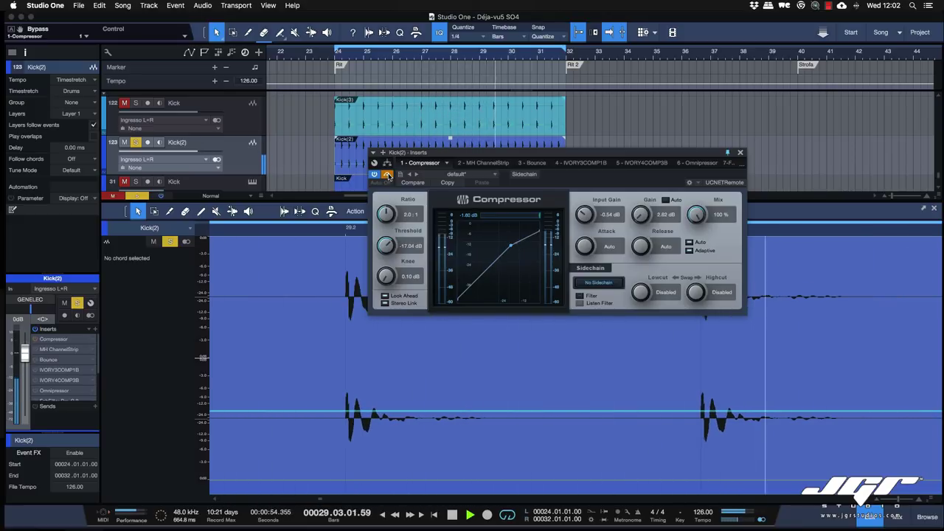
click(388, 175)
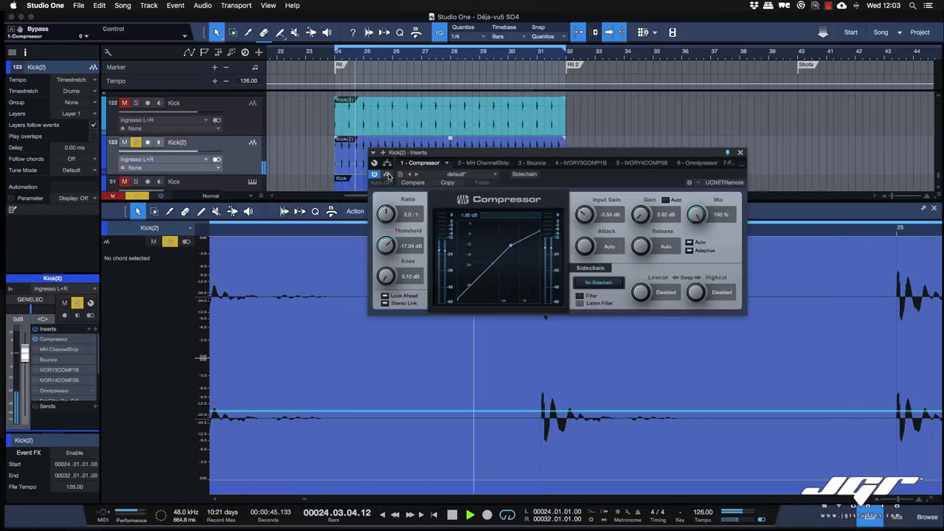
click(388, 175)
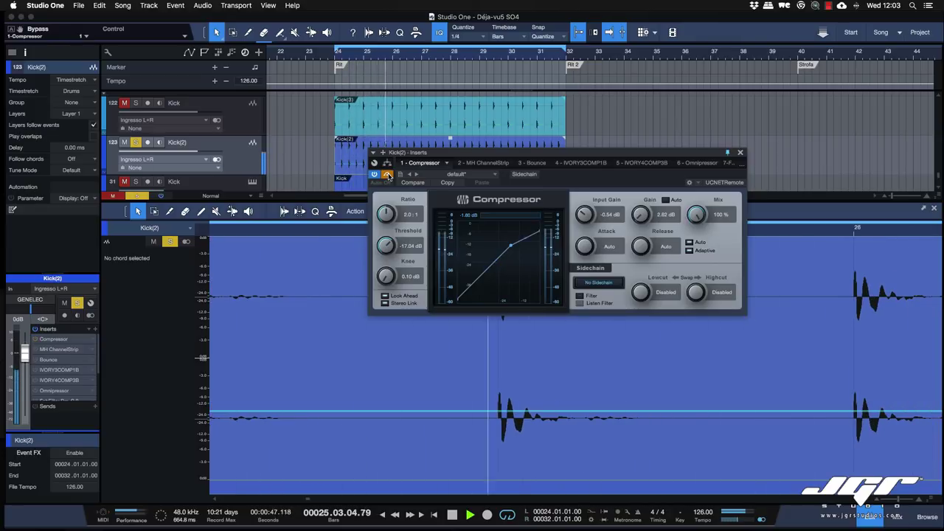
click(388, 175)
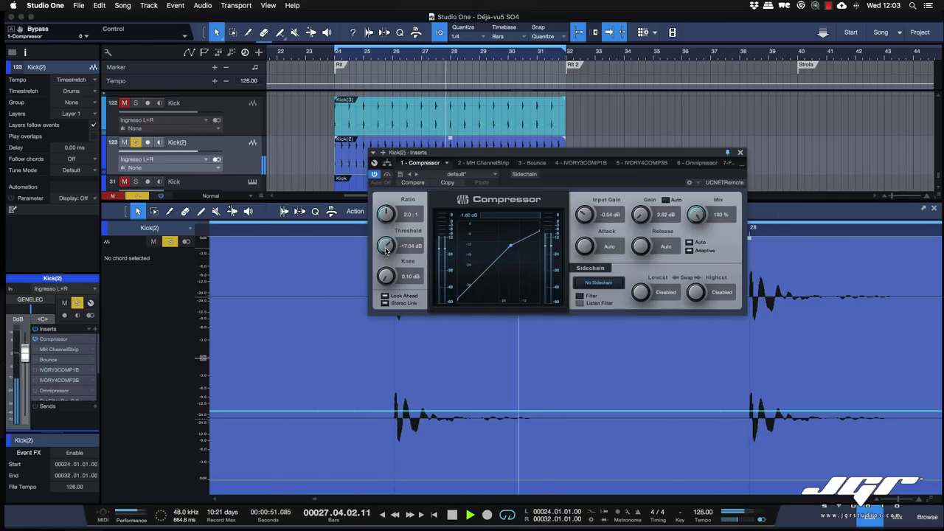
Step: Set the compressor's threshold to -16.32 dB and adjust the knee, returning it to 0.10 dB
mouse_move(385, 253)
mouse_down()
mouse_move(384, 295)
mouse_move(385, 248)
mouse_up()
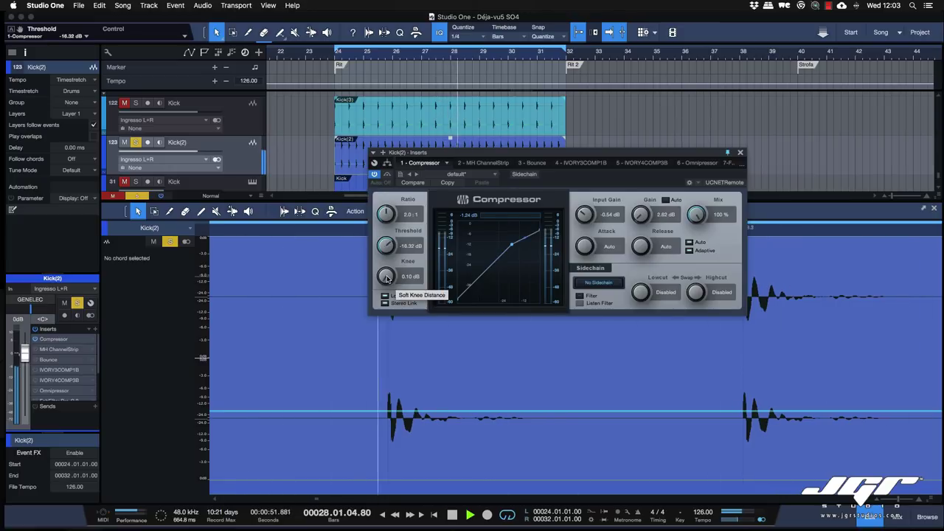
drag(386, 278, 376, 311)
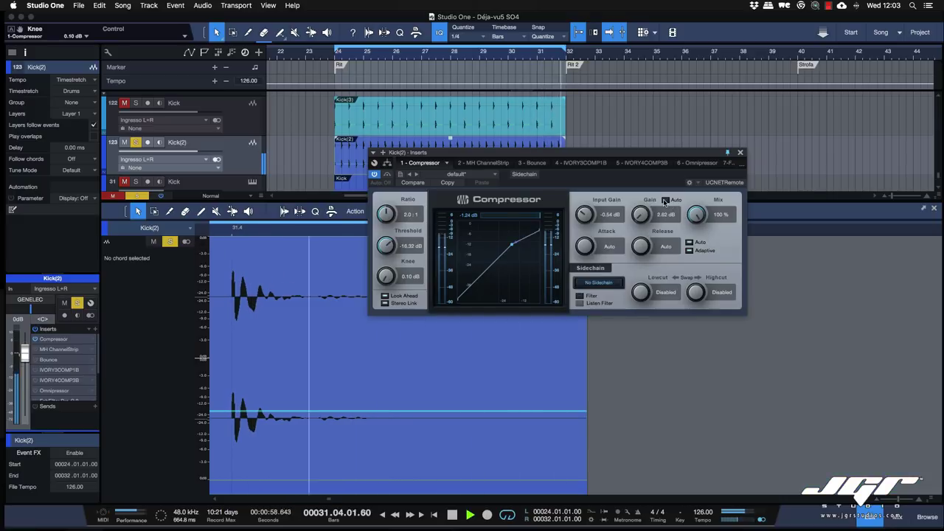
Step: Enable the compressor's automatic make-up gain and compare the compressed kick with the bypassed signal
click(665, 200)
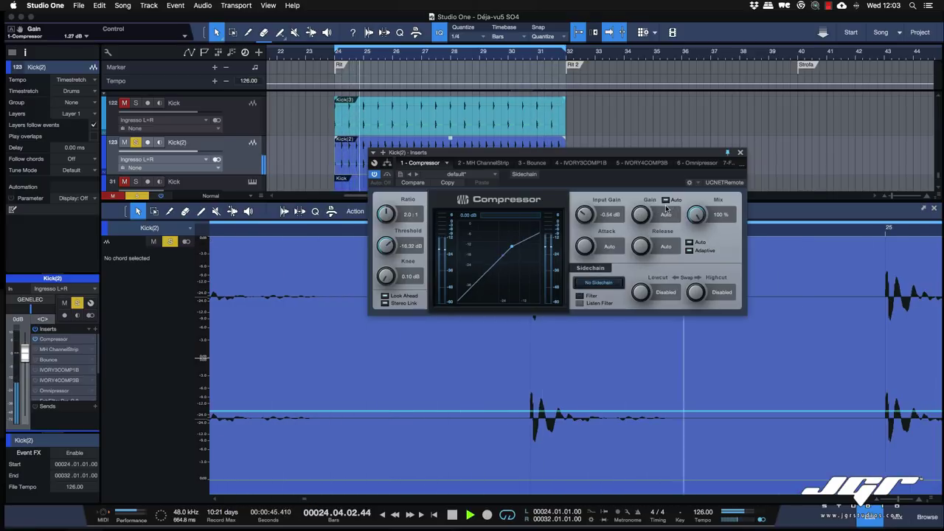
click(386, 175)
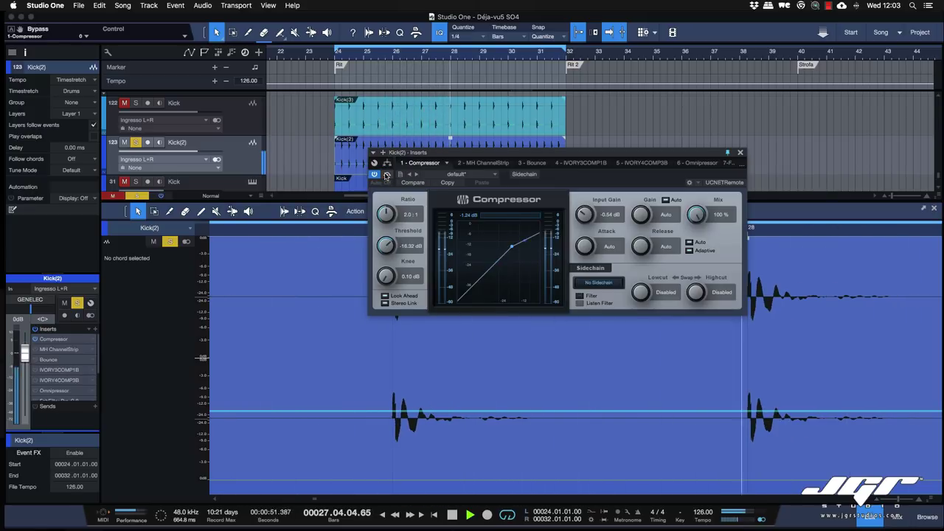
click(386, 175)
click(386, 175)
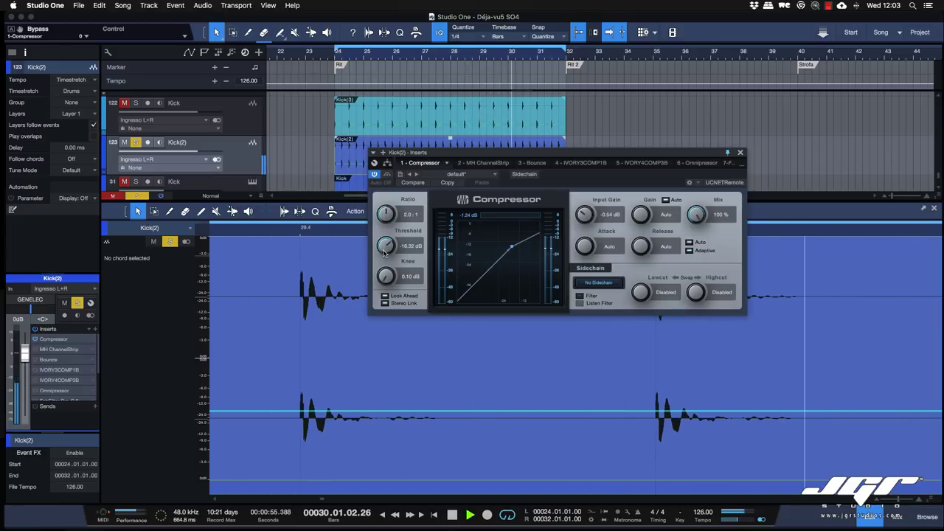
Step: Lower the threshold to -20.64 dB and sweep the knee during playback, returning it to a hard 0.10 dB
drag(385, 244, 384, 253)
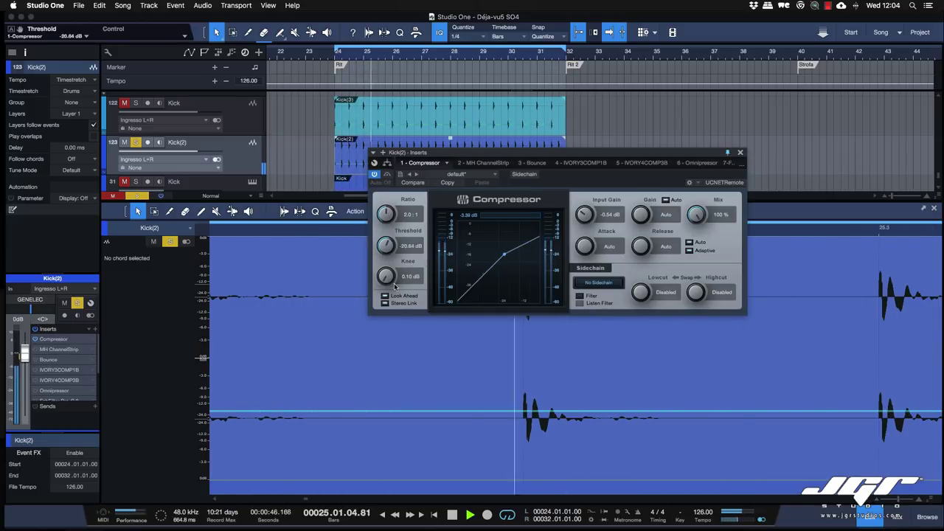
drag(386, 276, 383, 319)
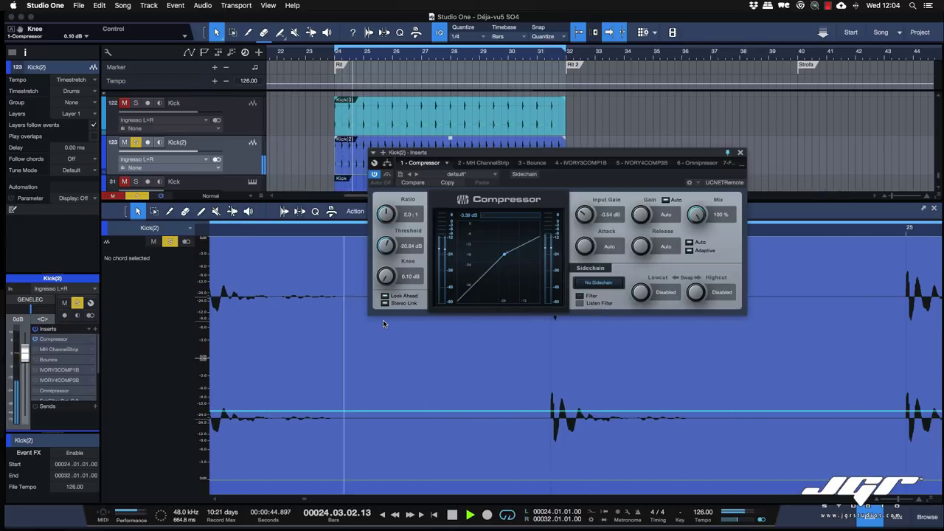
drag(386, 276, 404, 403)
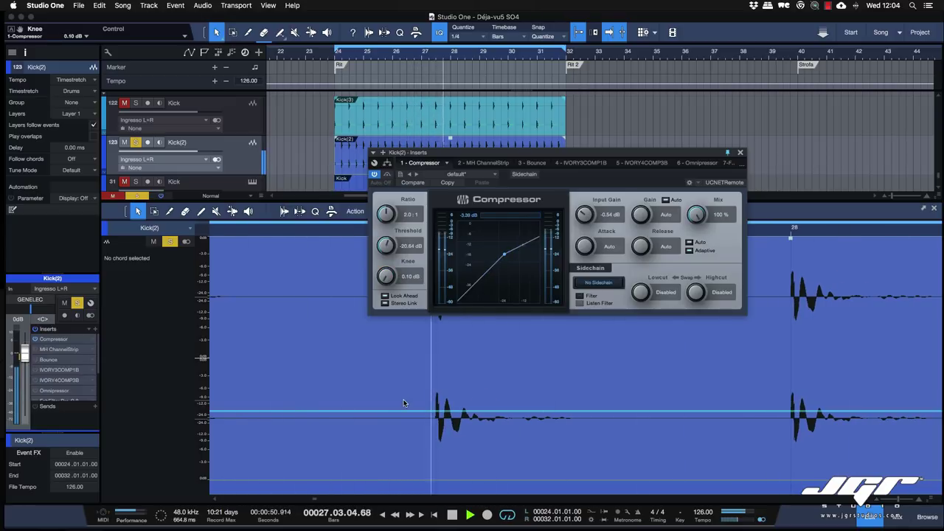
Step: Soften the knee to 18.21 dB, raise the input gain to 5.22 dB, and set the threshold to -16.08 dB
drag(399, 325, 393, 194)
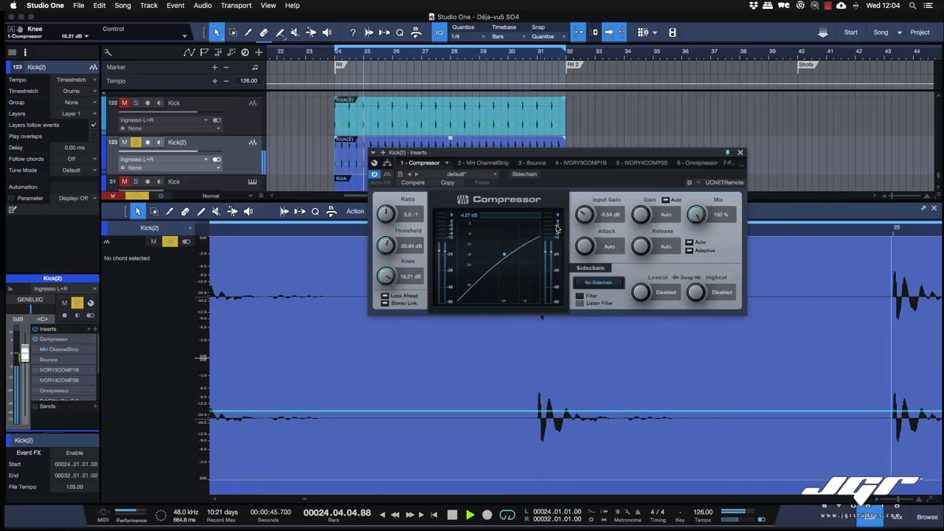
drag(586, 215, 587, 203)
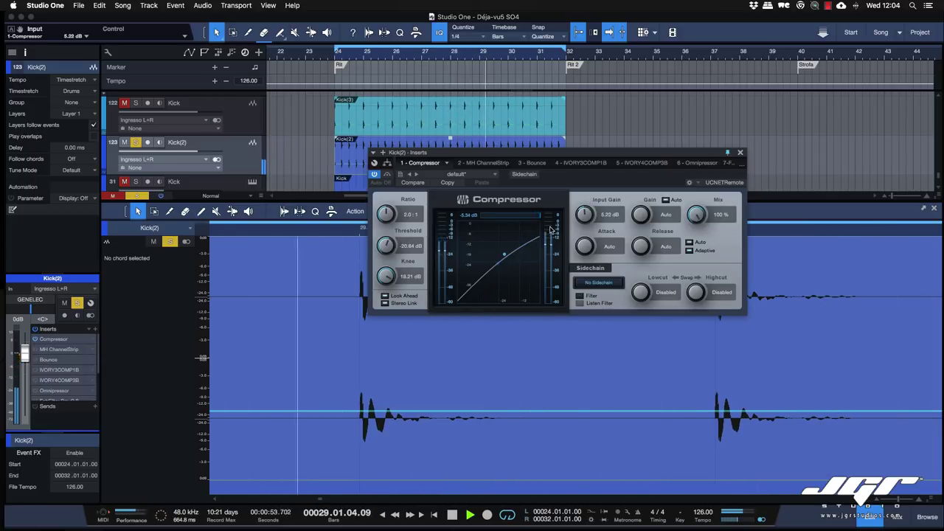
drag(385, 247, 385, 243)
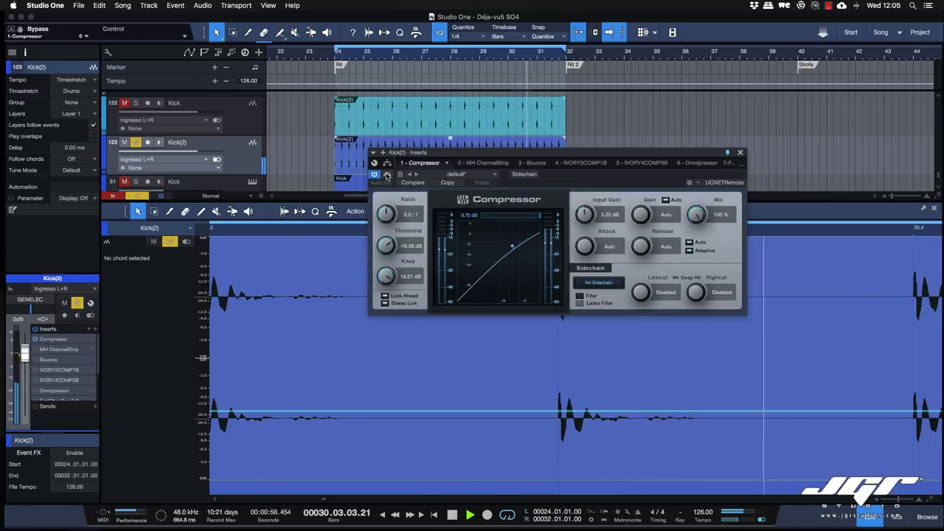
Step: Reduce the kick compressor's mix to 49.5% for parallel compression and play the track from the loop start
key(space)
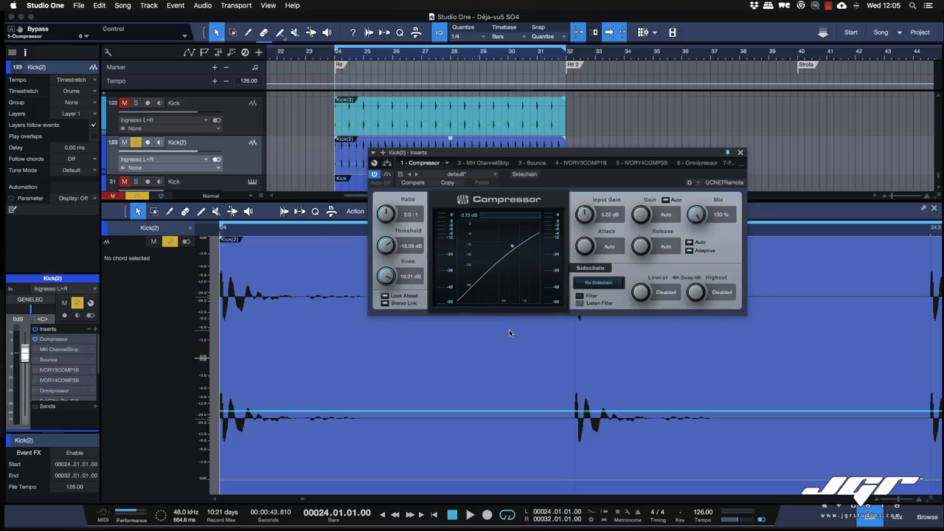
key(super+Tab)
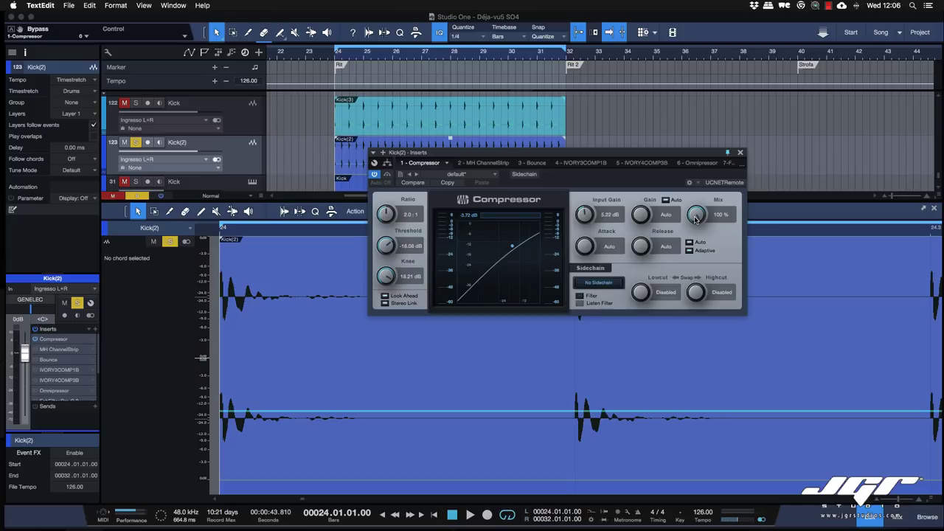
drag(695, 220, 699, 265)
key(space)
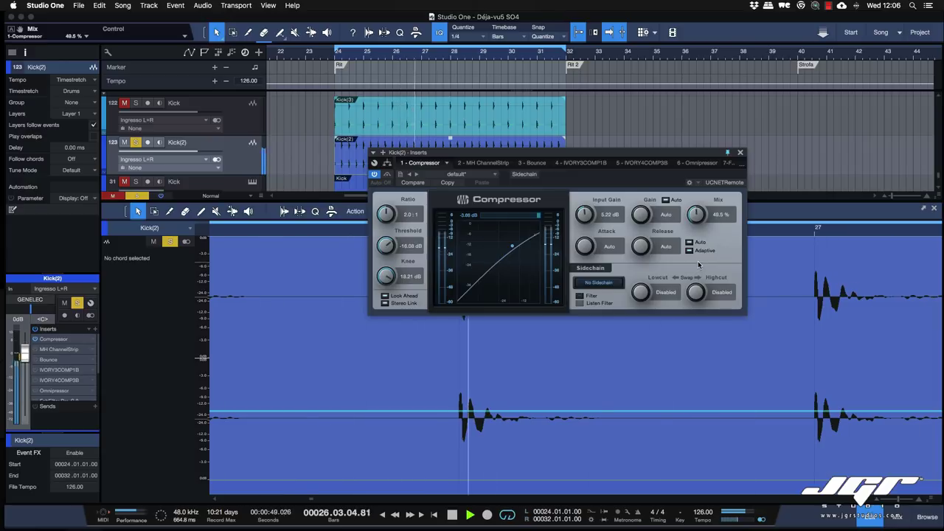
Step: Lower the kick compressor's threshold during playback and enable its internal sidechain filter
drag(385, 244, 389, 325)
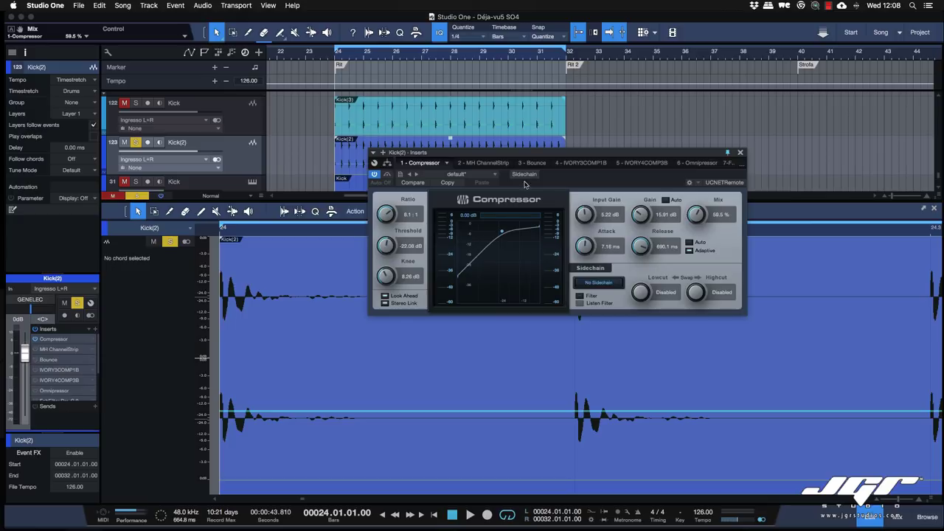
click(579, 297)
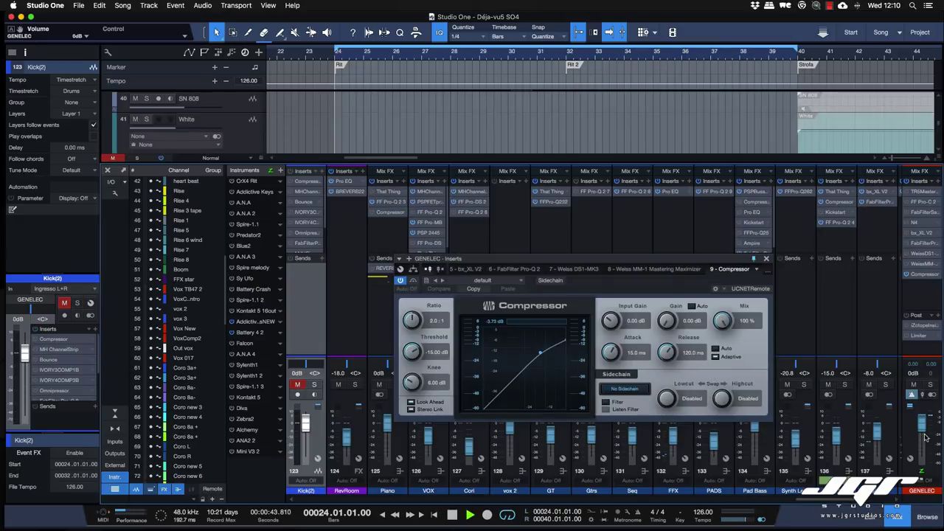
Step: Play the full mix and set the input gain of the GENELEC output's compressor to 12 dB
key(space)
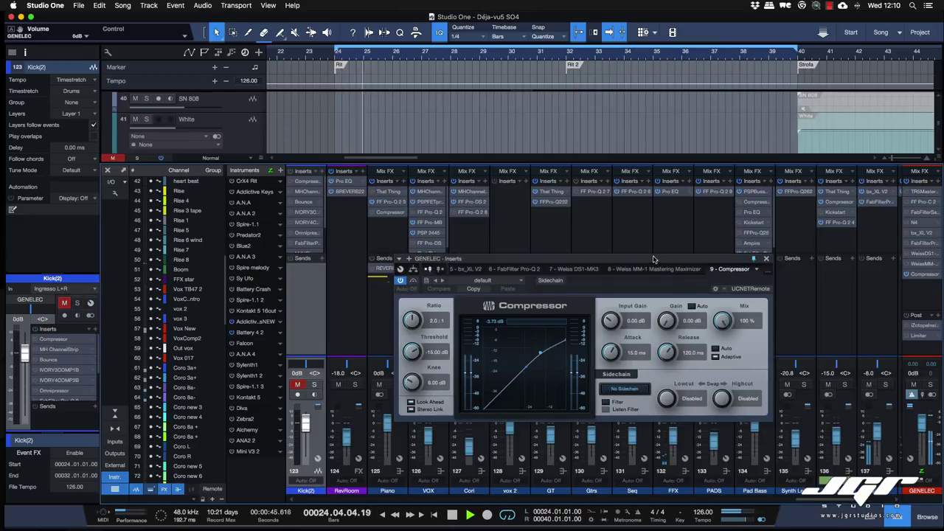
drag(652, 259, 626, 202)
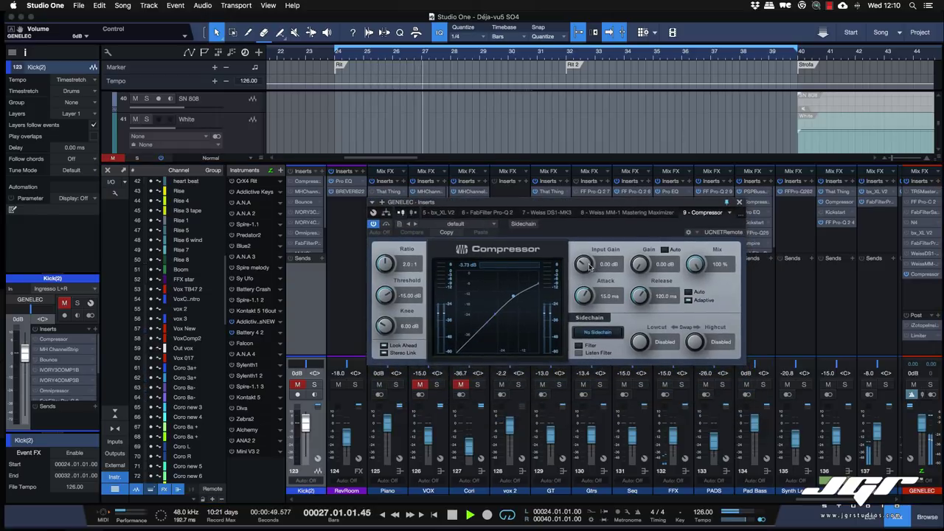
mouse_move(588, 267)
mouse_down()
mouse_move(586, 236)
mouse_move(583, 263)
mouse_up()
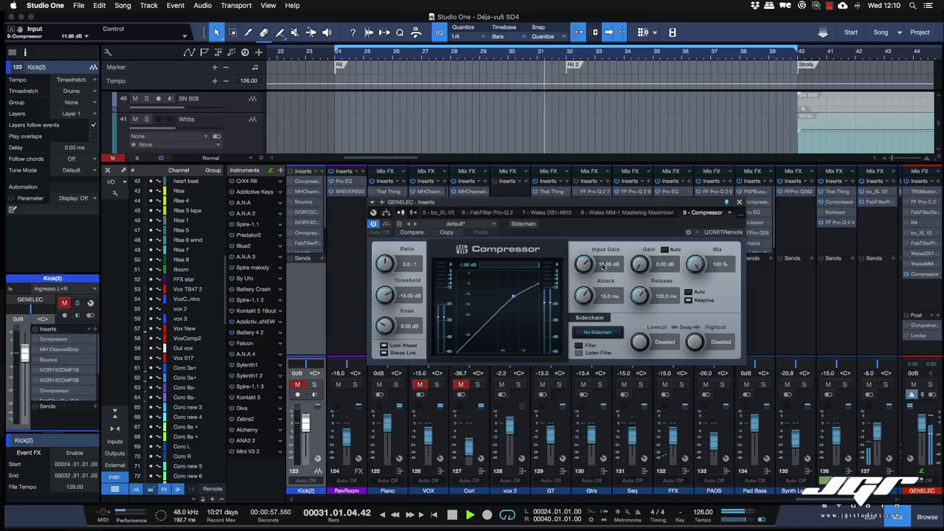
click(602, 266)
text(12)
key(Return)
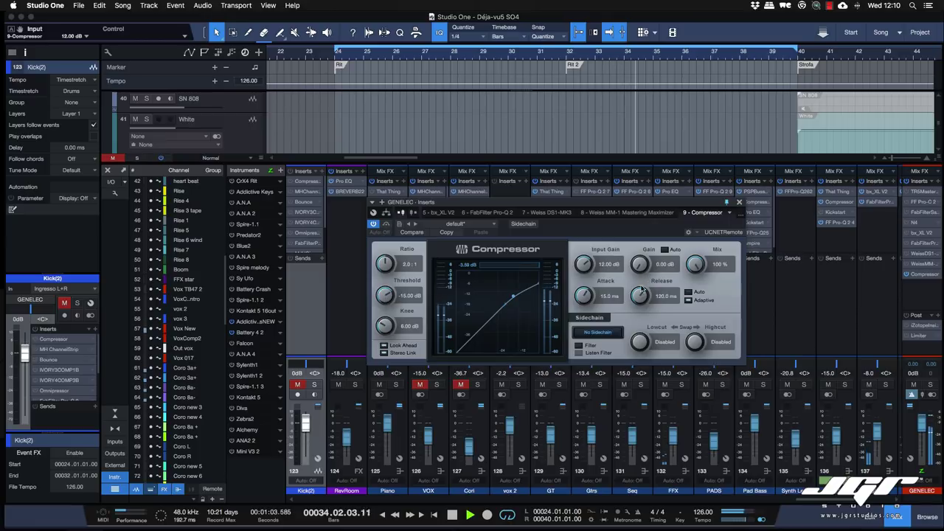
Step: Enable the compressor's internal sidechain filter and tune its low cut to 290 Hz while monitoring the filtered signal
click(579, 346)
drag(640, 341, 645, 293)
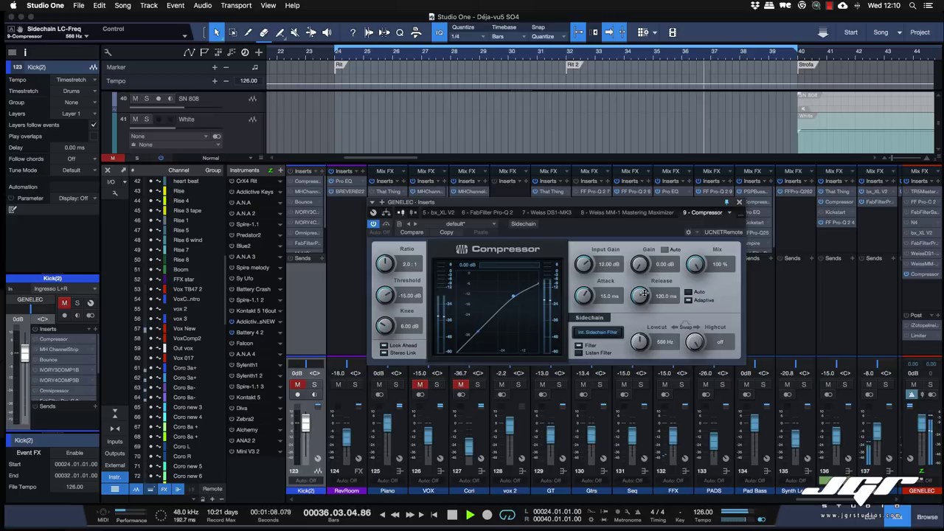
click(580, 353)
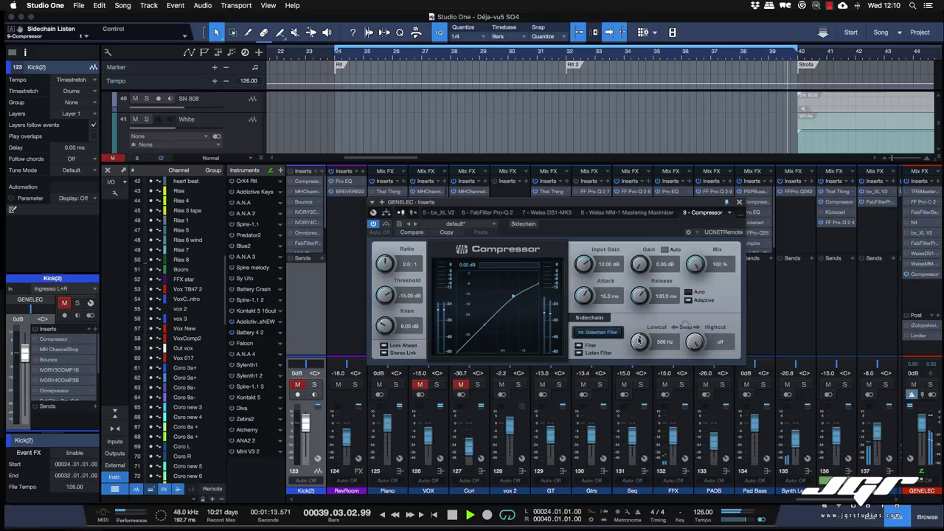
drag(639, 340, 640, 347)
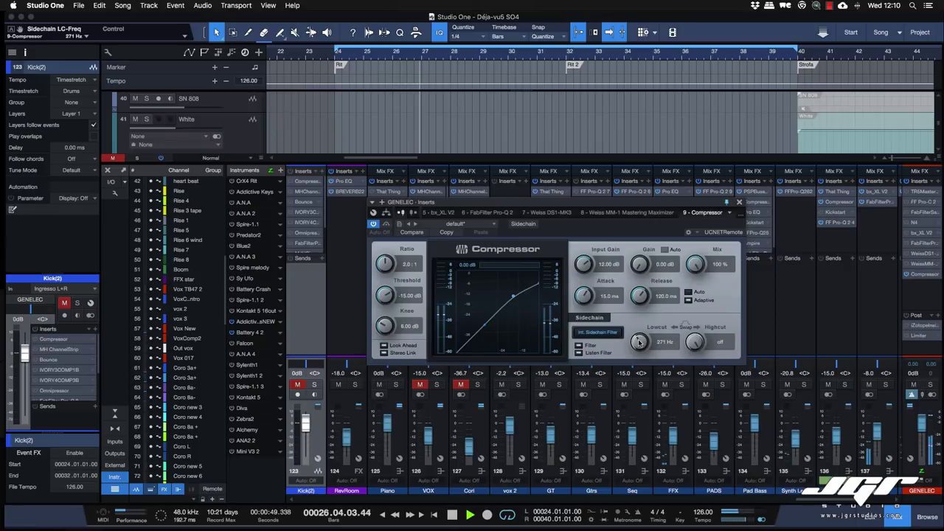
drag(640, 342, 638, 339)
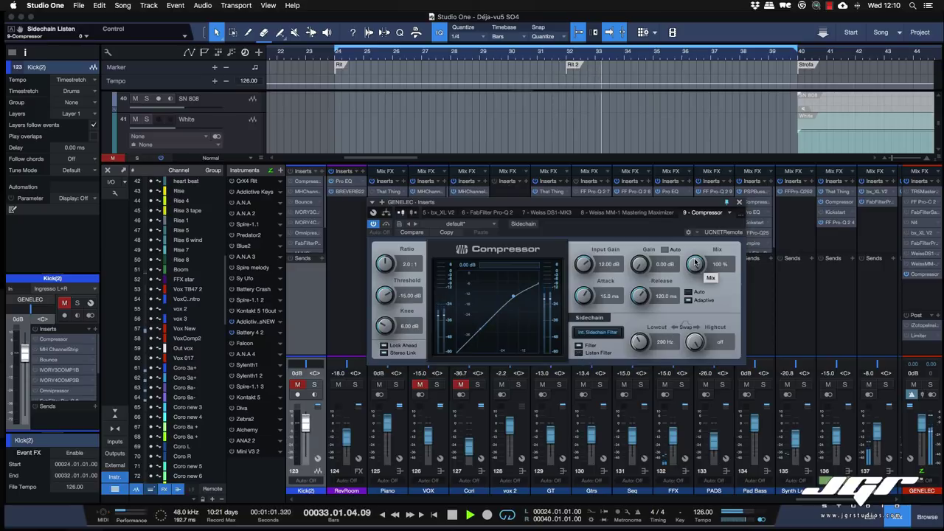
Step: With the compressor's mix at 100%, set the attack to 29.1 ms and the release to 189.3 ms
drag(695, 263, 693, 235)
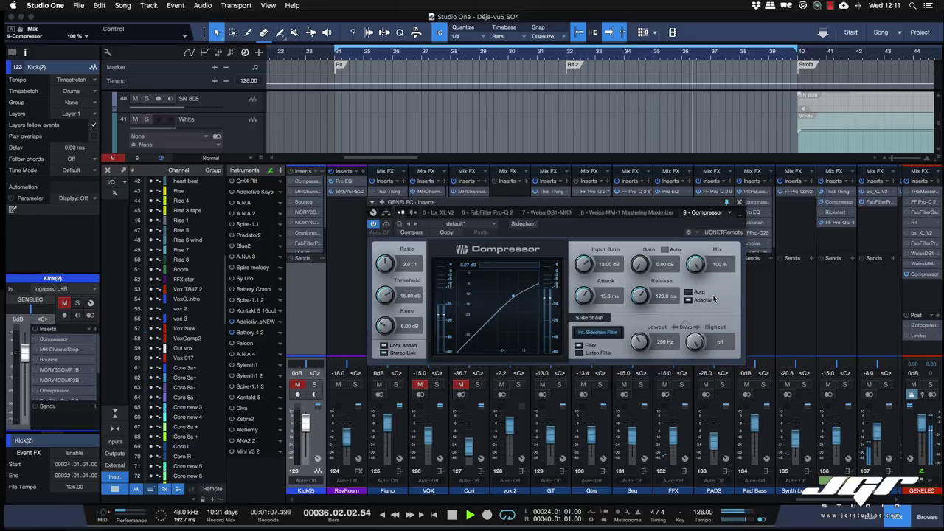
drag(583, 298, 582, 292)
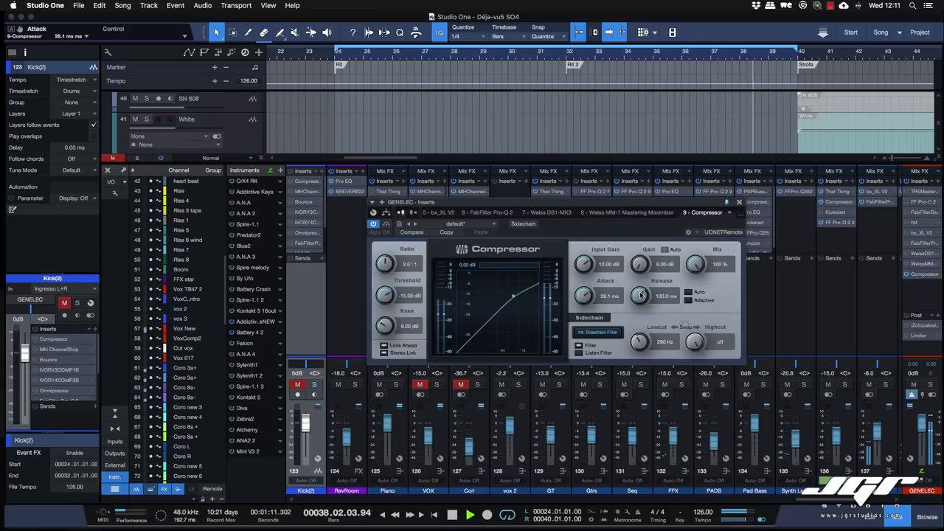
drag(641, 295, 638, 288)
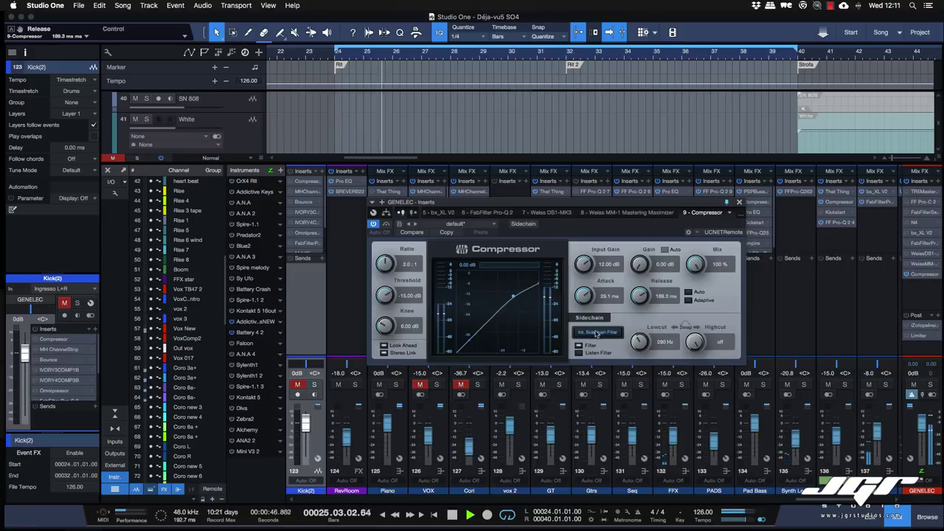
Step: Lower the output compressor's threshold to -36.48 dB and harden its knee to 0.10 dB
drag(384, 295, 389, 334)
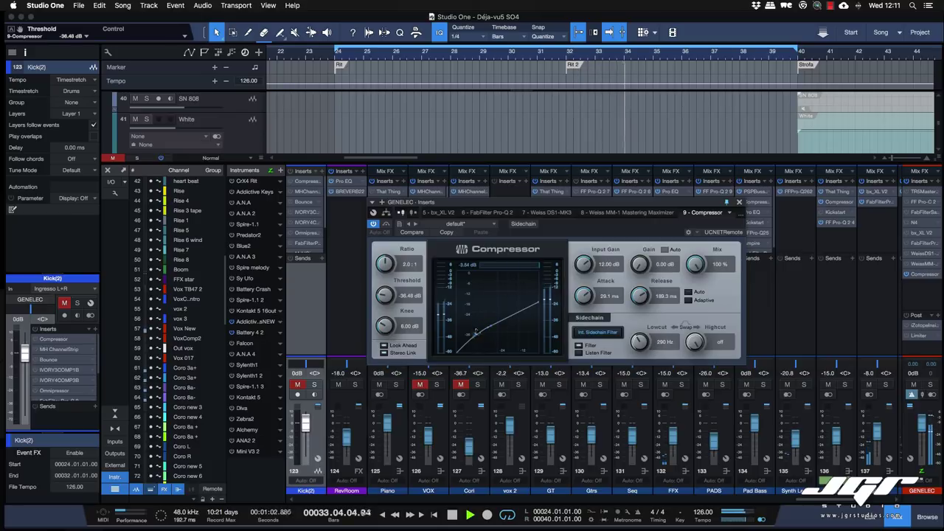
drag(384, 326, 397, 366)
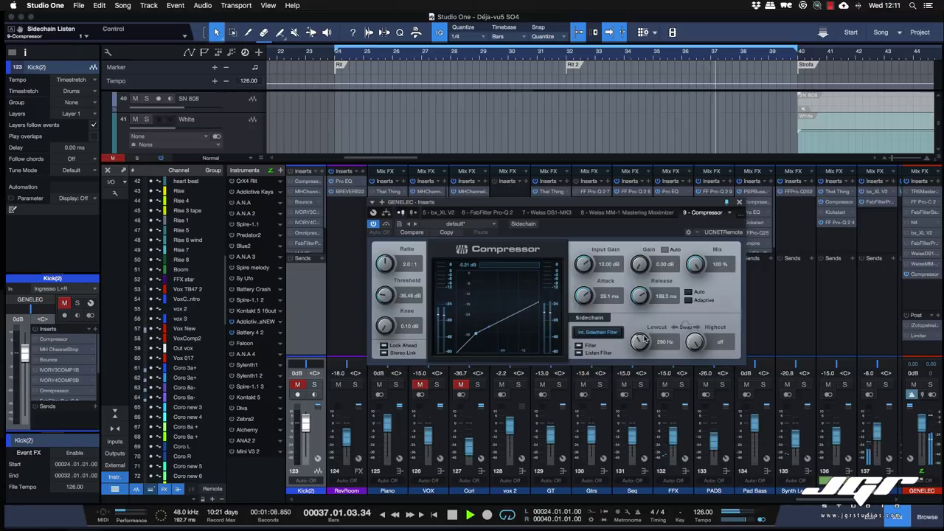
Step: Adjust the sidechain low cut to 237 Hz while monitoring the filter, and fine-tune the threshold to -36.72 dB
drag(638, 342, 639, 351)
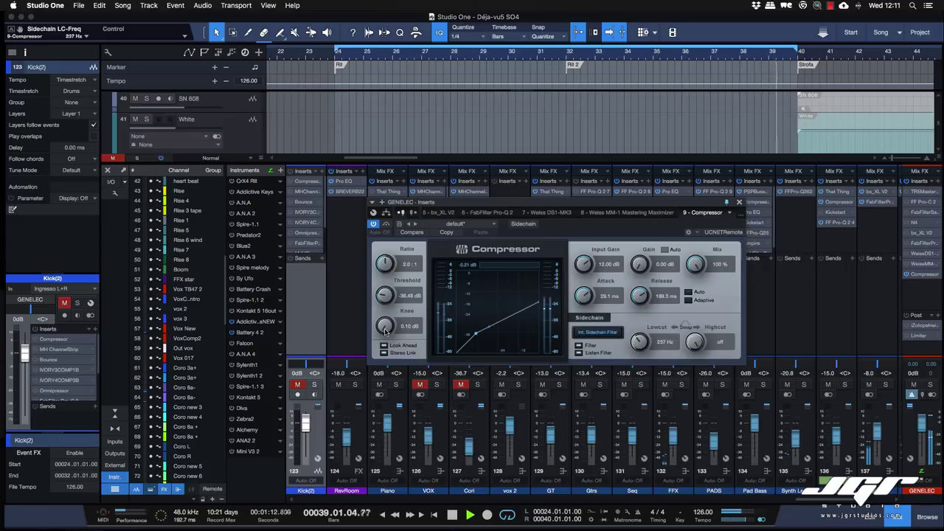
click(579, 352)
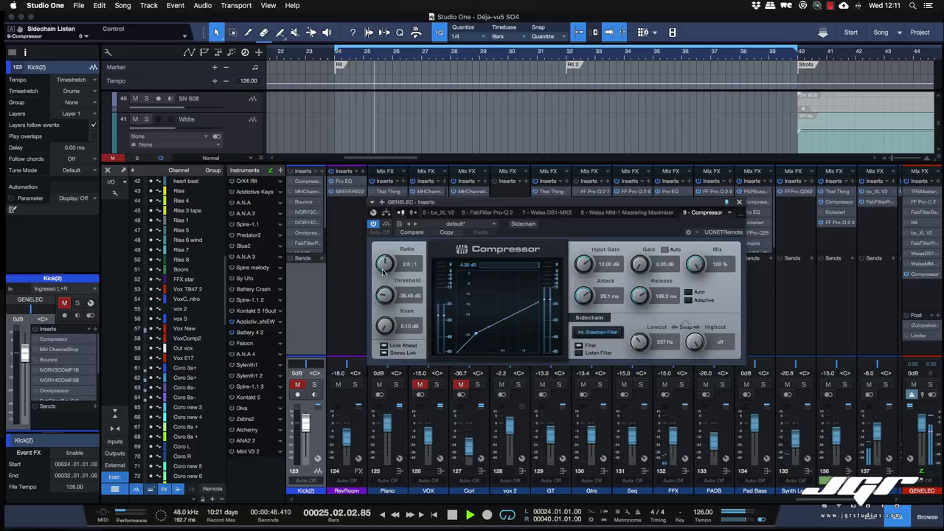
drag(385, 294, 383, 295)
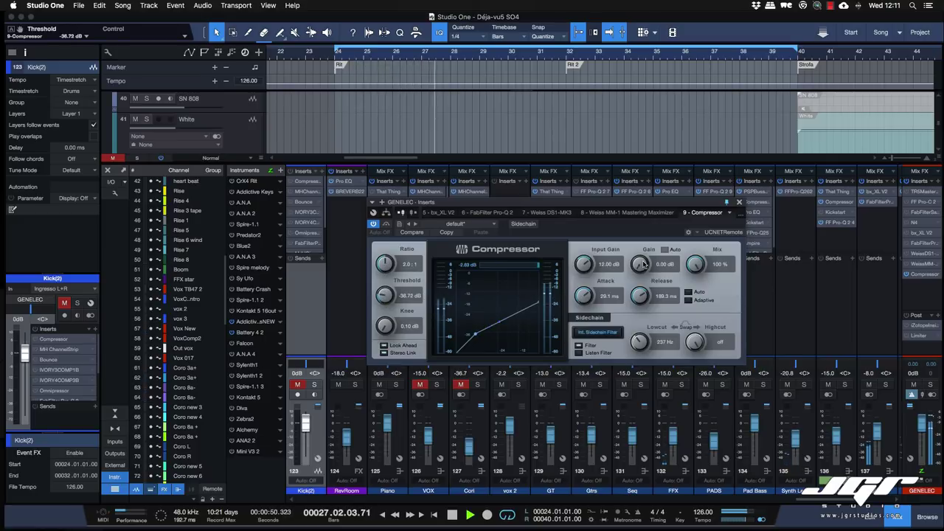
Step: Set the compressor's make-up gain to 6.00 dB and reset the clip indicator on the GENELEC output
mouse_move(639, 264)
mouse_down()
mouse_move(638, 241)
mouse_move(639, 270)
mouse_up()
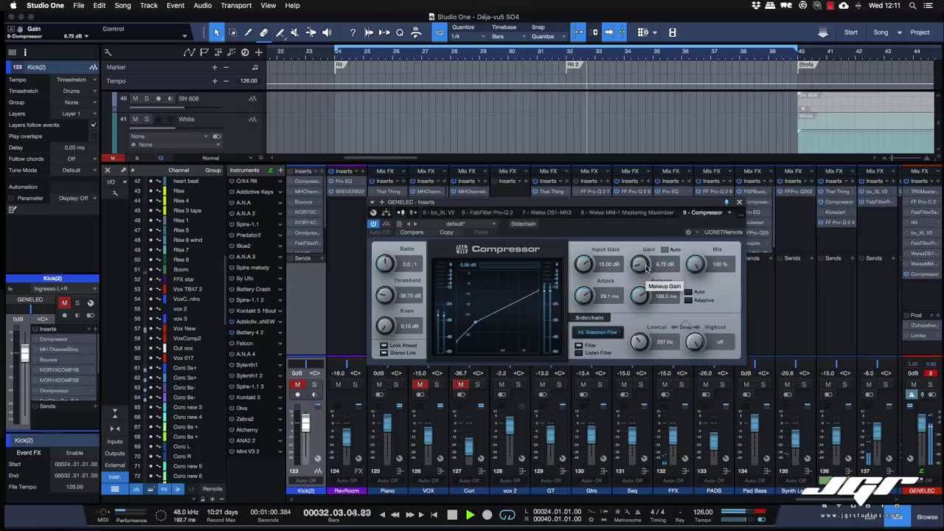
drag(645, 270, 639, 276)
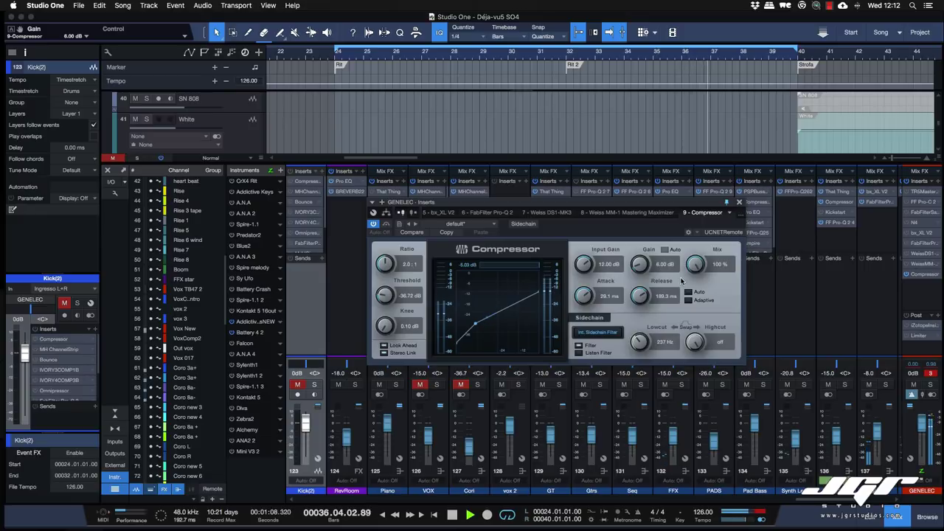
click(933, 375)
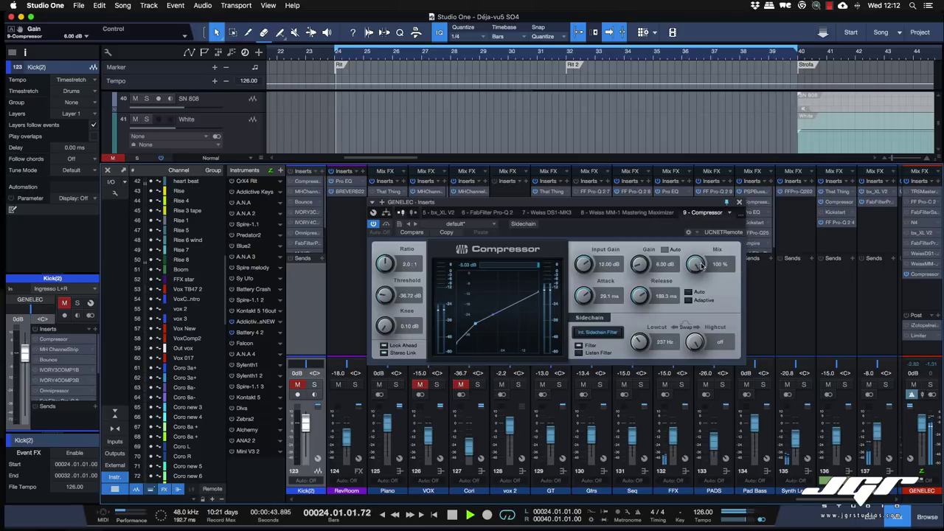
Step: Set the output compressor's mix to 72% and compare the compressed mix with the bypassed signal
drag(700, 264, 697, 302)
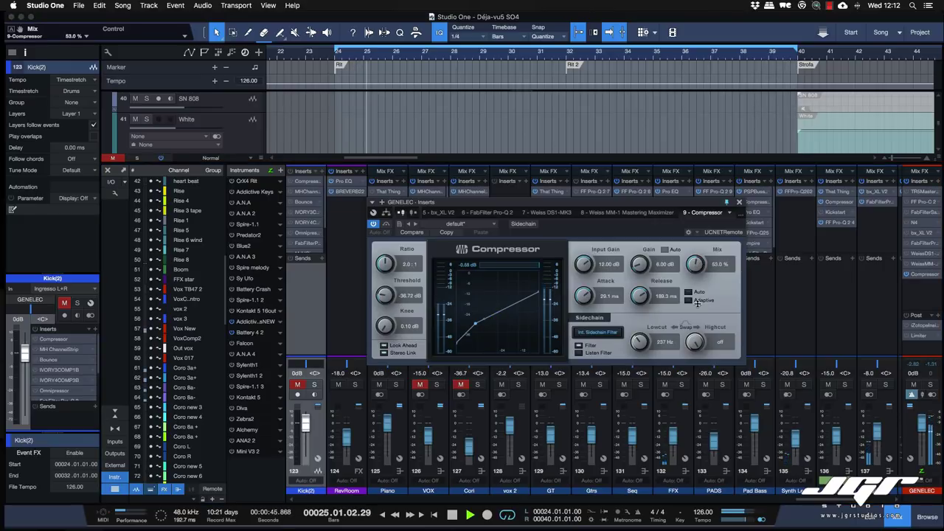
drag(697, 303, 696, 284)
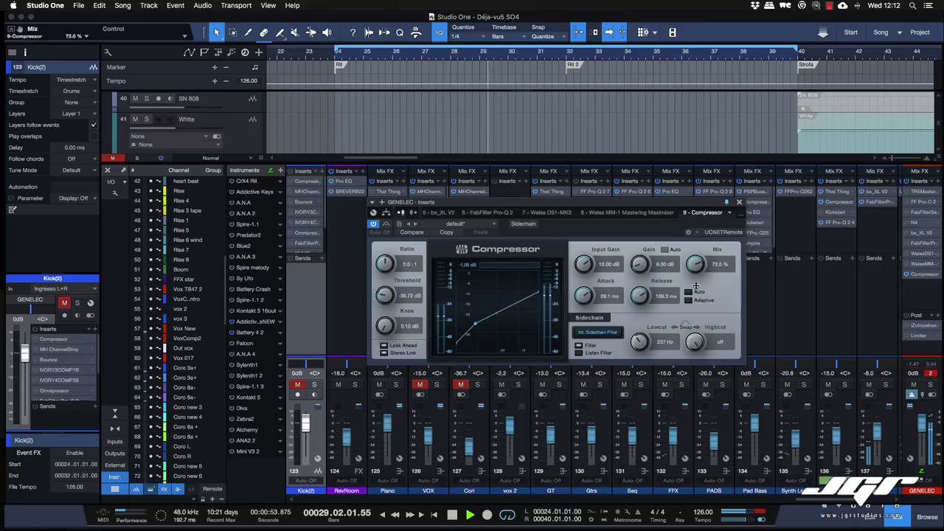
click(385, 225)
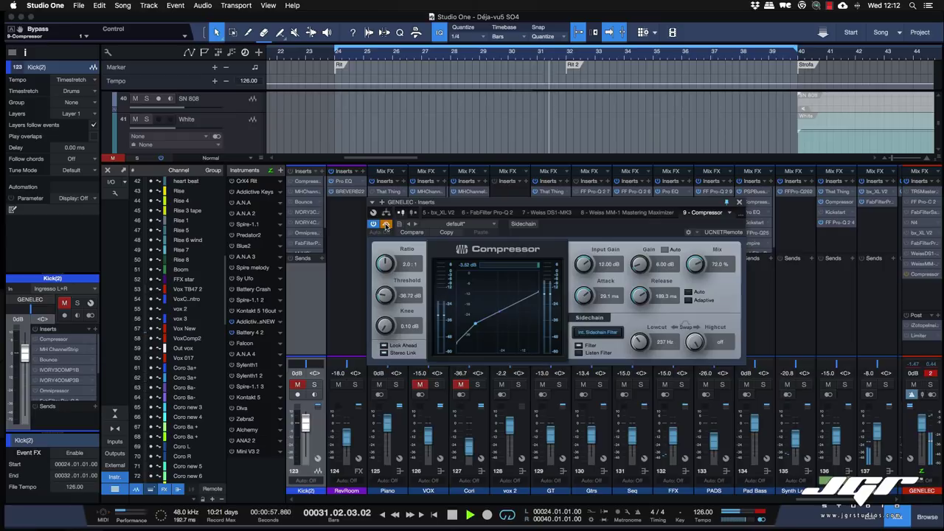
click(385, 225)
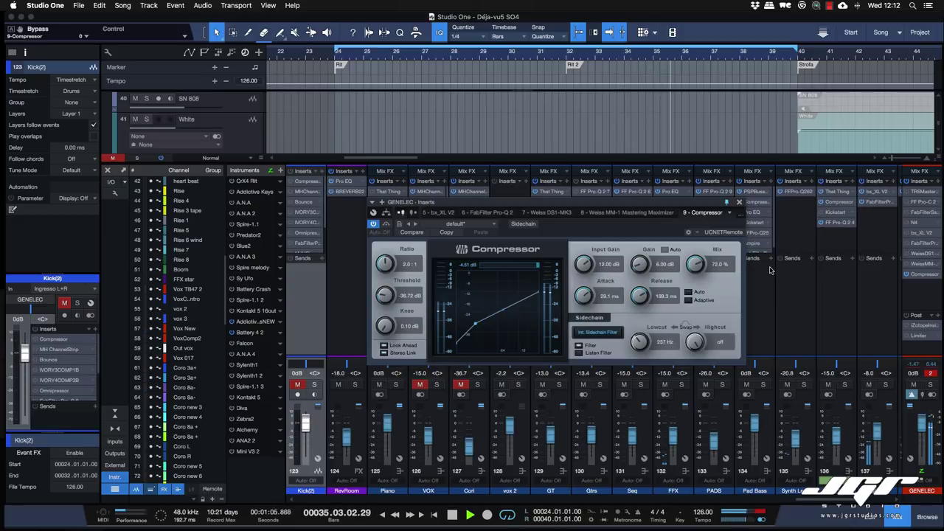
Step: Raise the volume of the Master bus, channel 144, to +6.0 dB
scroll(876, 339, right, 5)
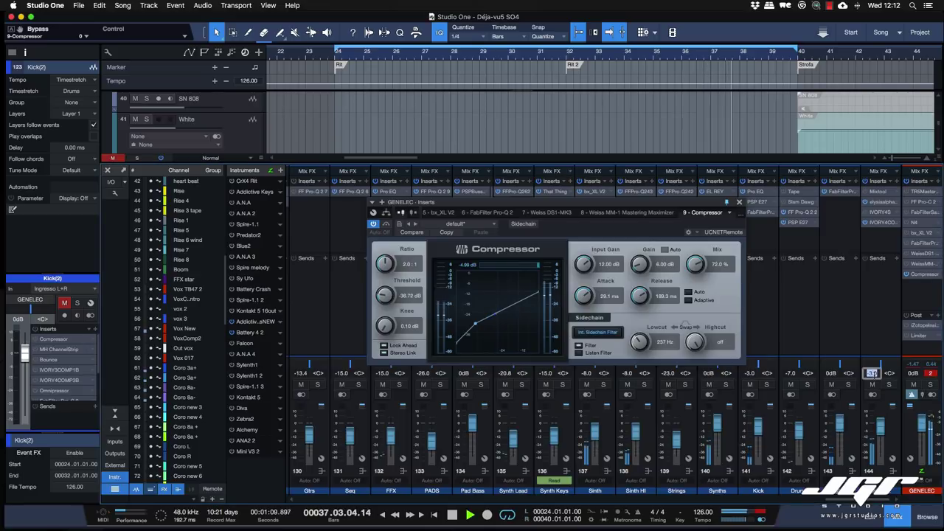
text(6)
key(Return)
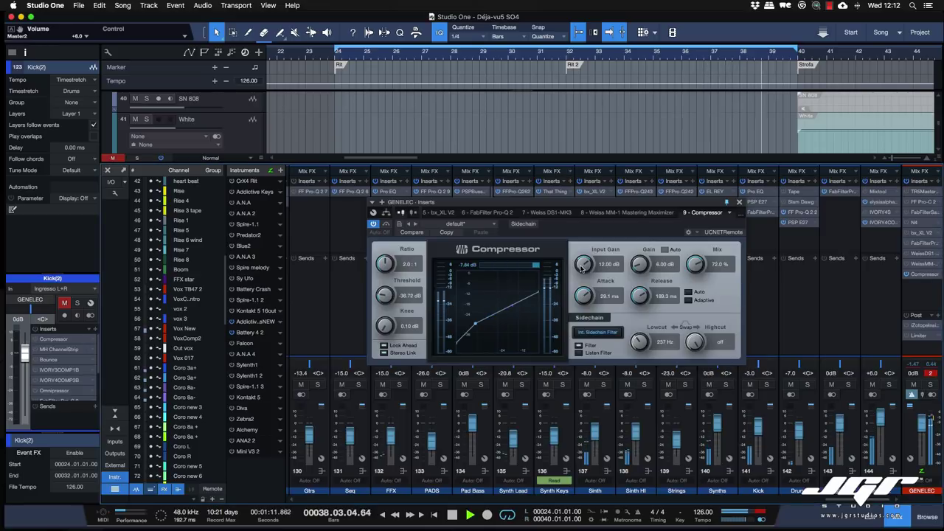
Step: Try an input gain of 3 dB on the output compressor, and set it to 0 dB
click(608, 264)
text(3)
key(Return)
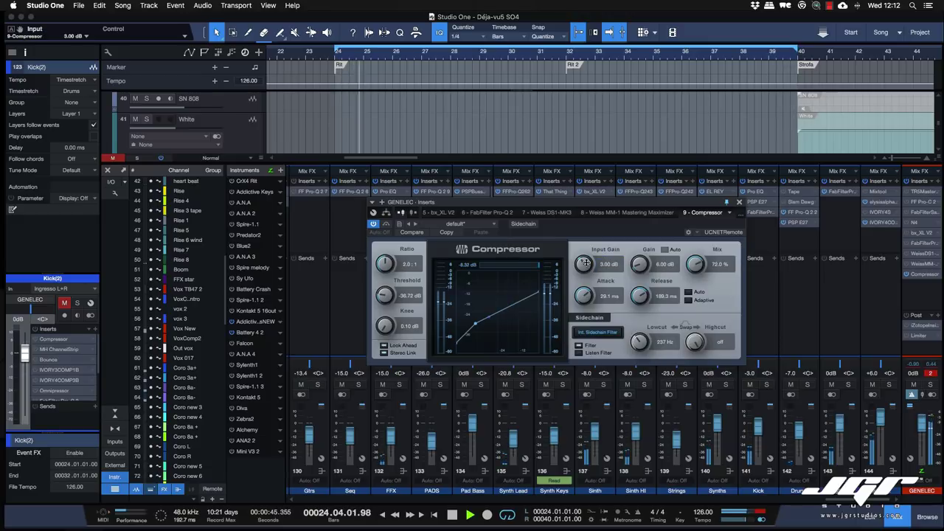
click(609, 264)
text(0)
key(Return)
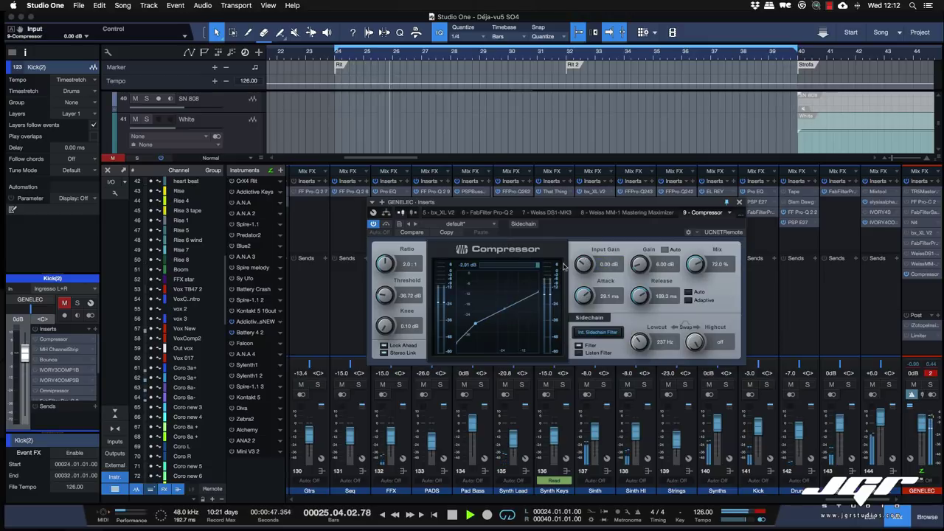
Step: Toggle the output compressor's bypass during playback to compare the mix again, leaving the compressor bypassed
click(385, 224)
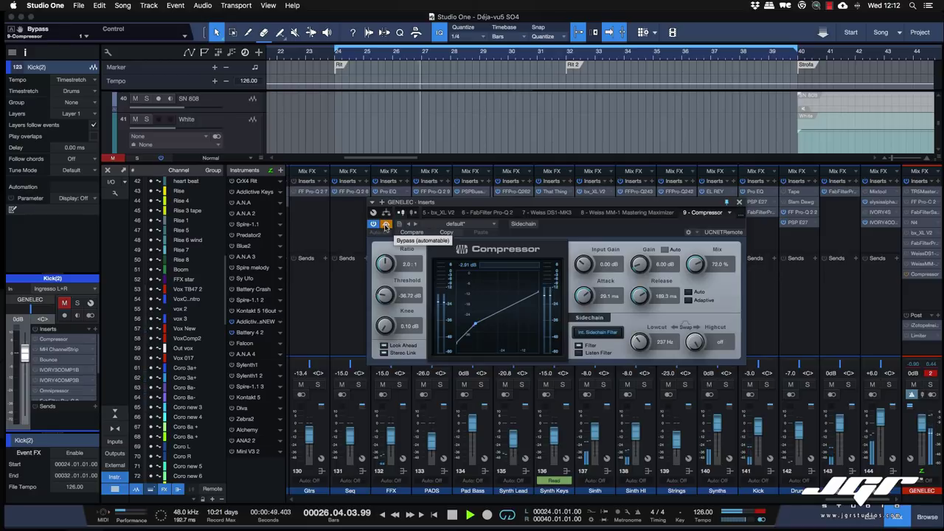
click(385, 224)
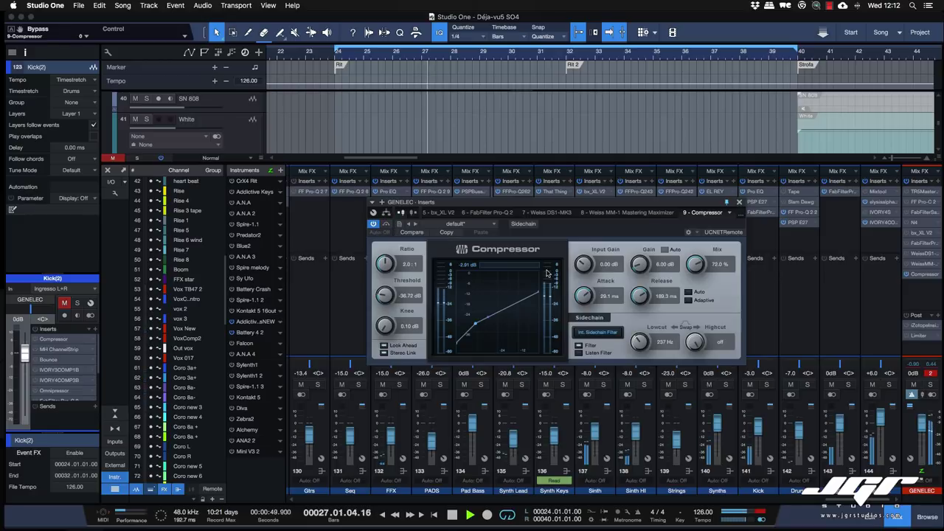
click(385, 224)
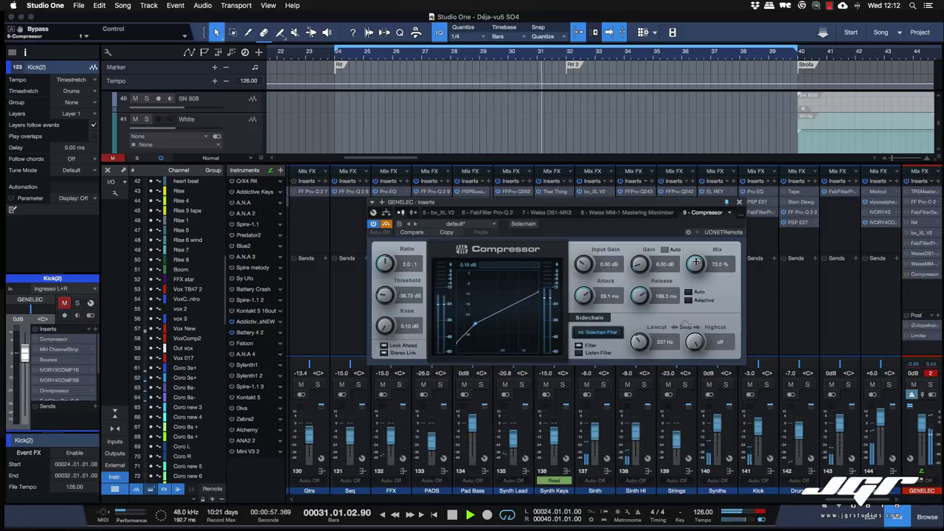
Step: Raise the output compressor's mix to 80.5% and compare the compressed full mix with the bypassed signal
drag(695, 264, 696, 251)
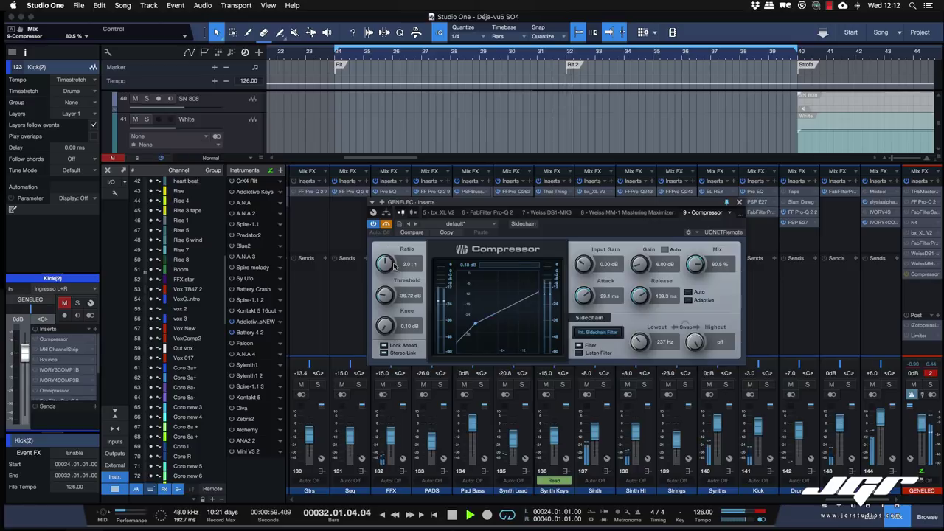
click(386, 225)
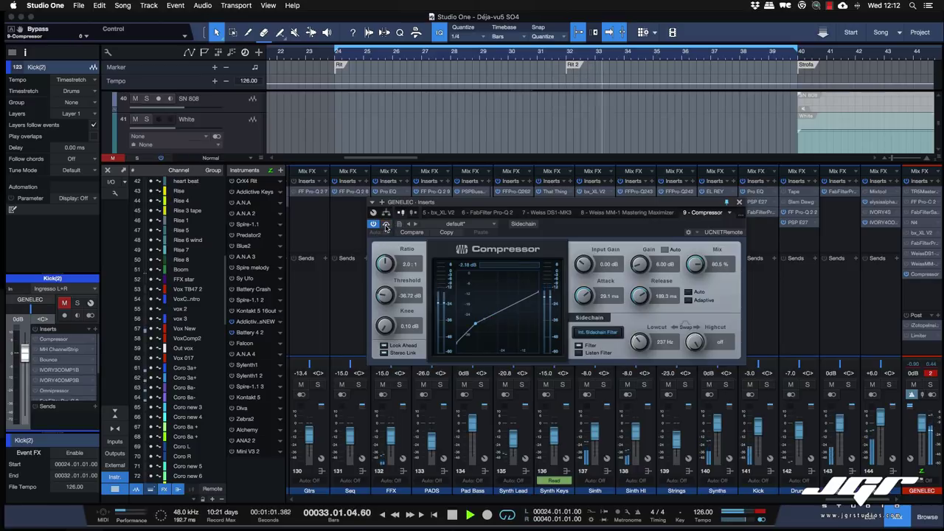
click(385, 224)
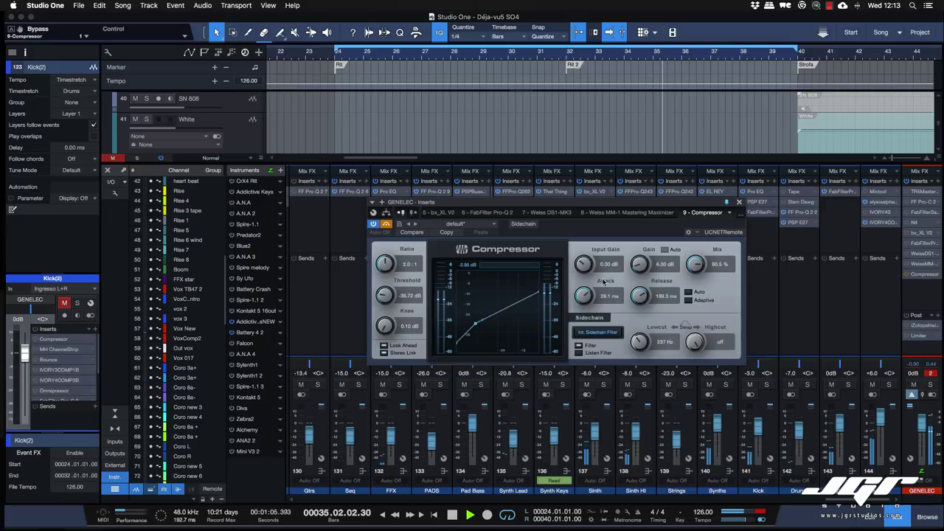
Step: Try an input gain of 3.96 dB on the output compressor, reduce it to 3.24 dB, and compare with bypass during playback
drag(586, 269, 587, 256)
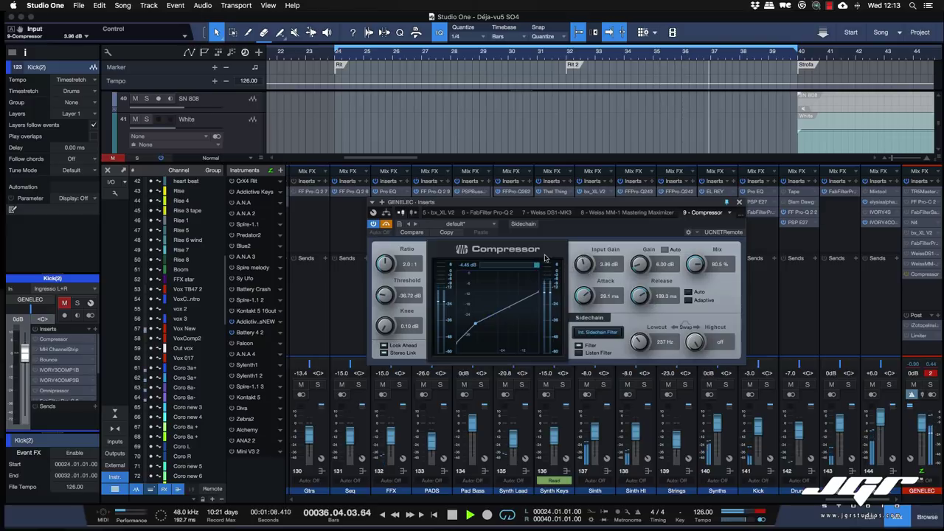
click(386, 225)
click(384, 225)
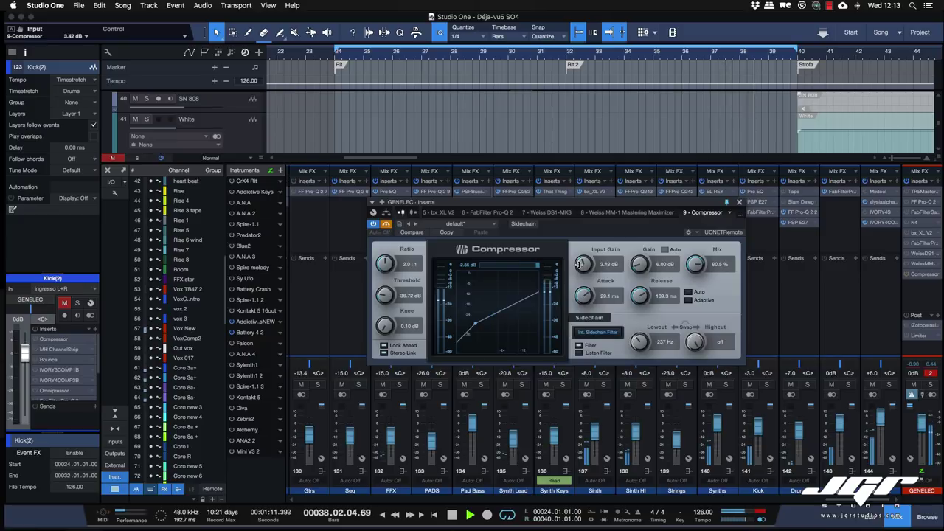
click(384, 225)
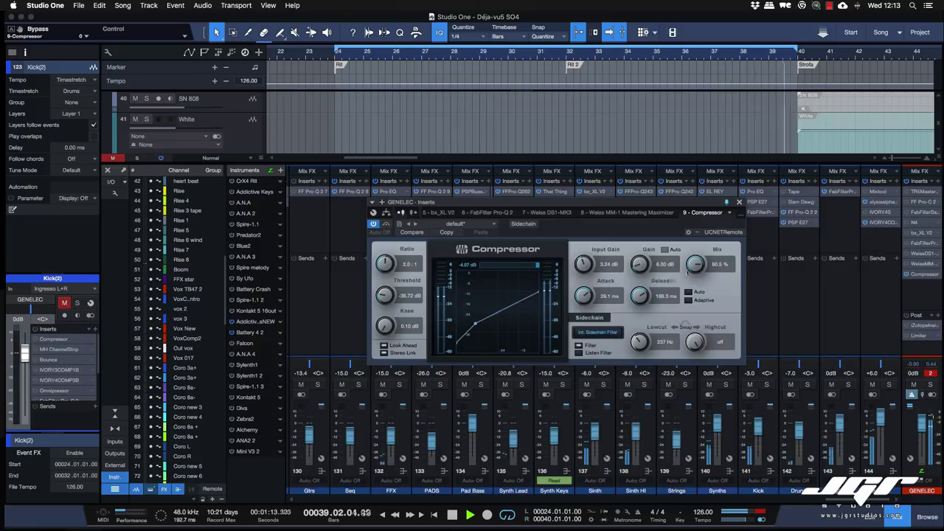
click(386, 225)
click(385, 225)
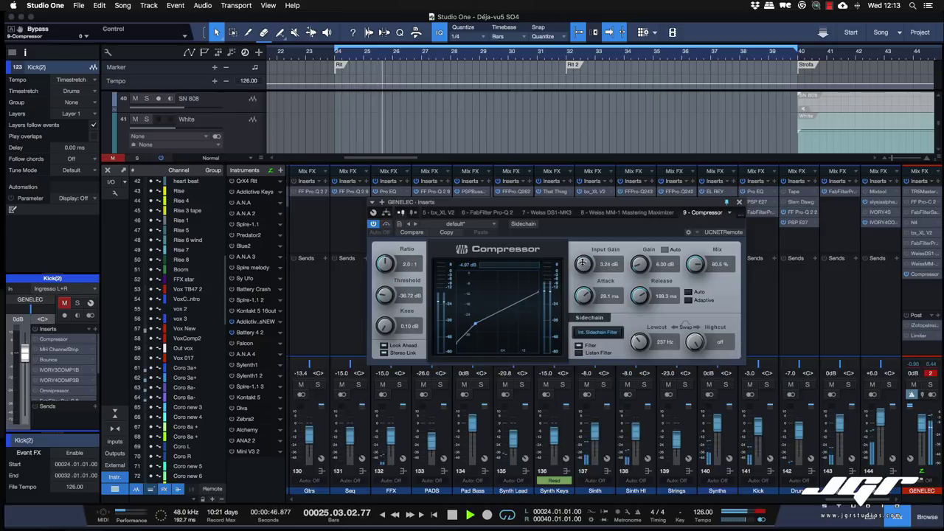
Step: Set the output compressor's input gain to 0 dB and compare the mix with bypass, leaving the compressor active
drag(583, 262, 582, 267)
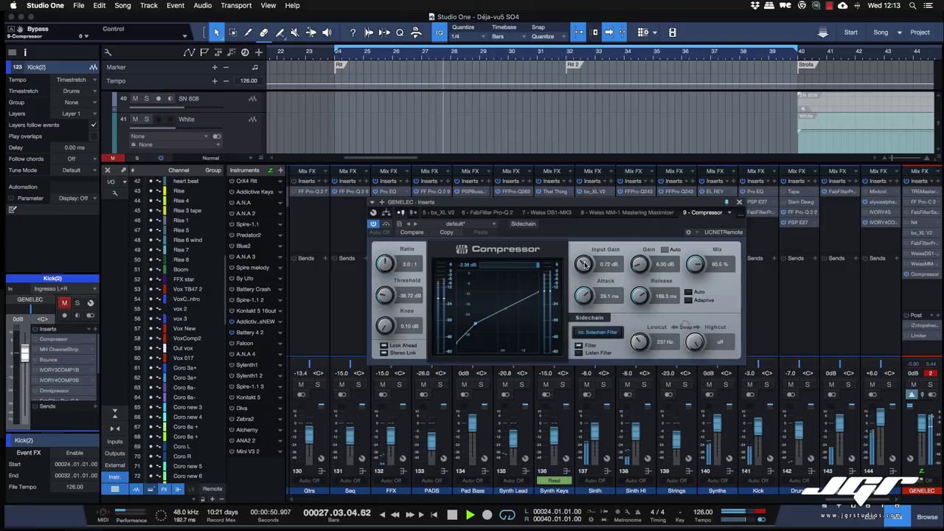
click(607, 264)
text(0)
key(Return)
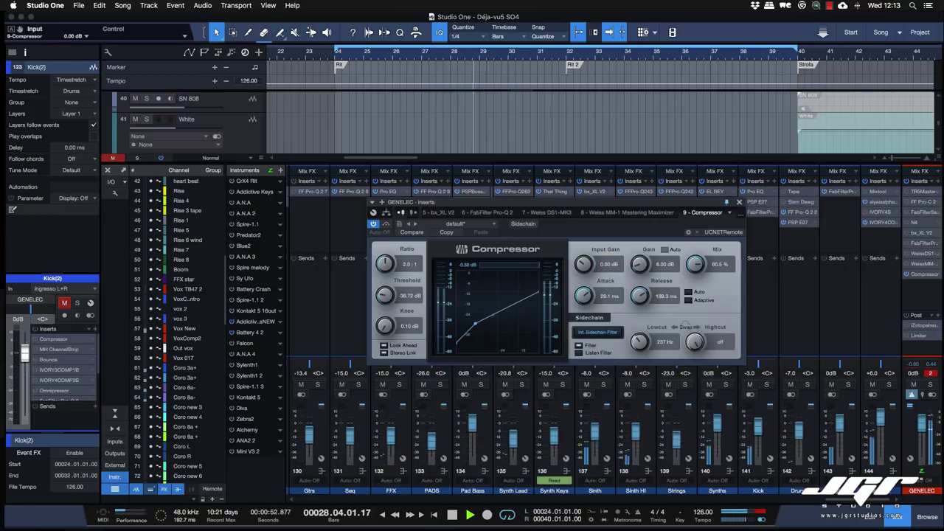
click(386, 225)
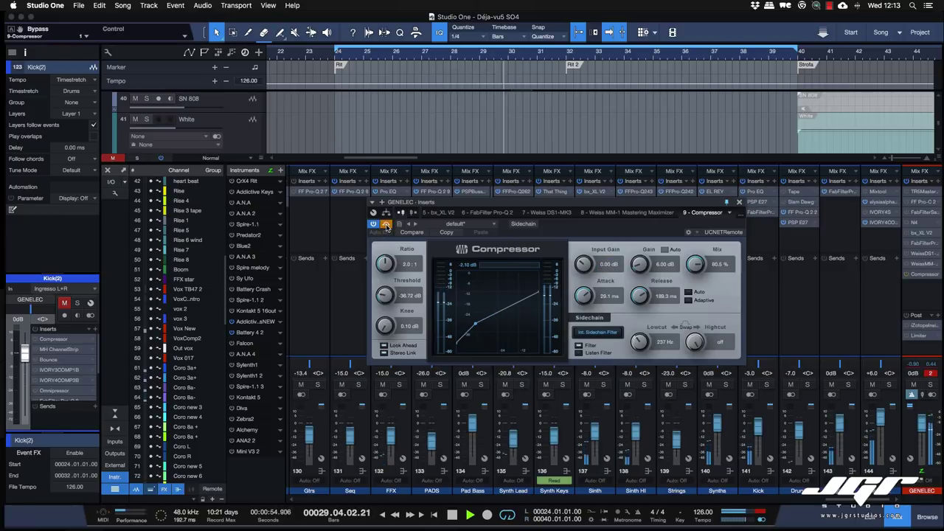
click(386, 225)
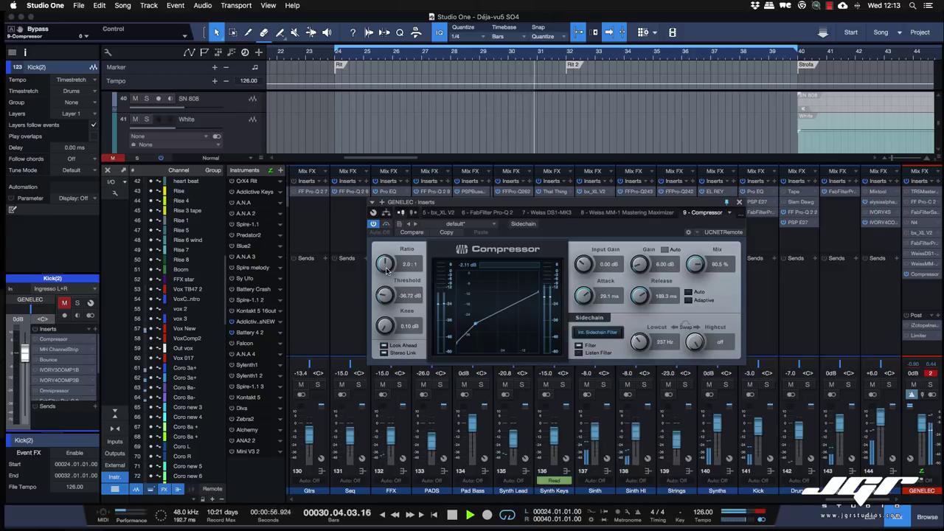
Step: Set the output compressor's ratio to 3.3:1 and lower its threshold to -40.08 dB
drag(386, 269, 382, 295)
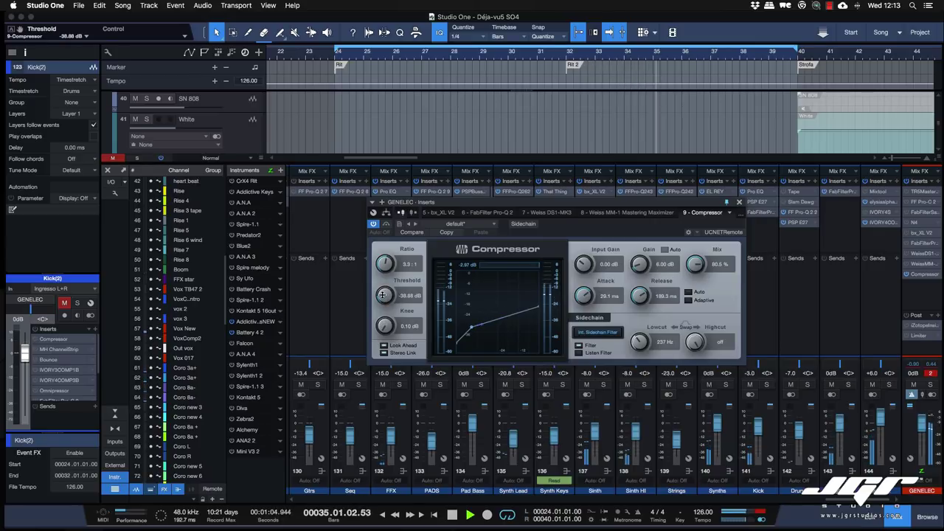
drag(383, 295, 383, 296)
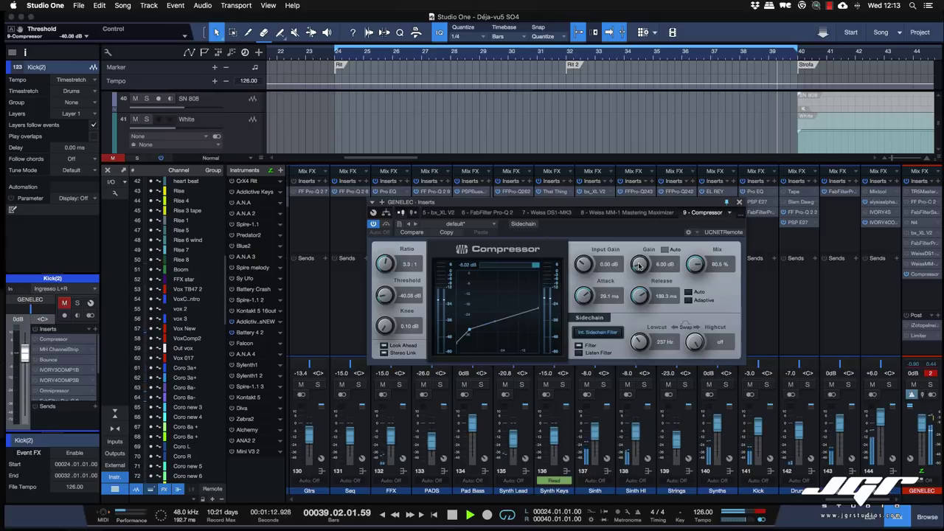
Step: Toggle the output compressor's bypass repeatedly during playback to compare the stronger compression with the unprocessed mix, leaving it active
click(387, 224)
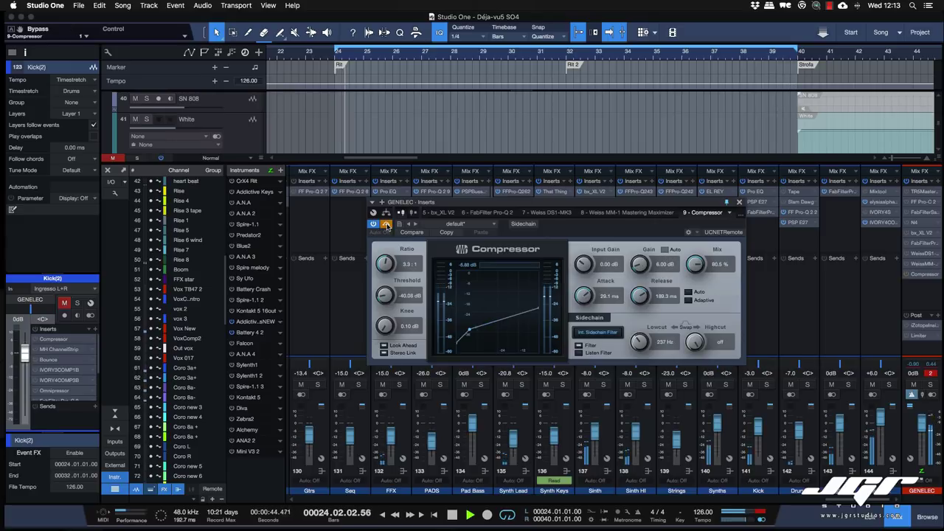
click(386, 224)
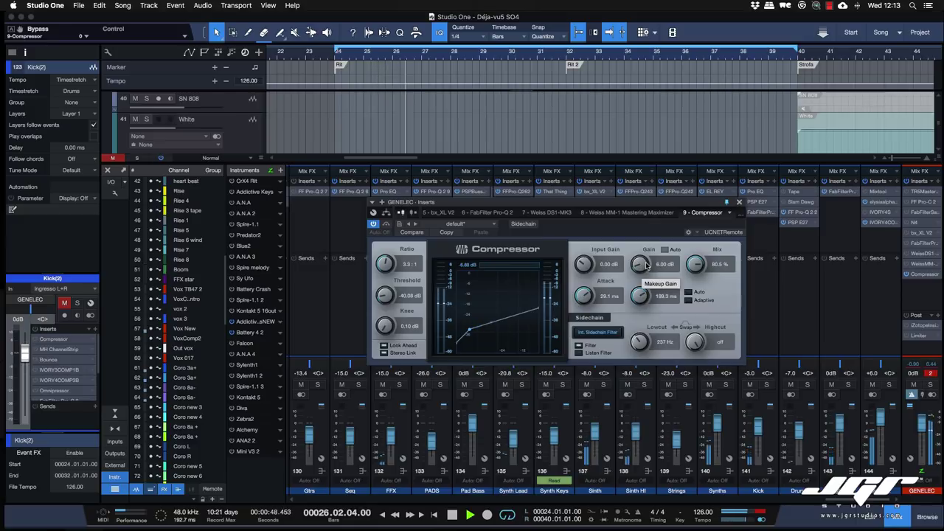
click(386, 224)
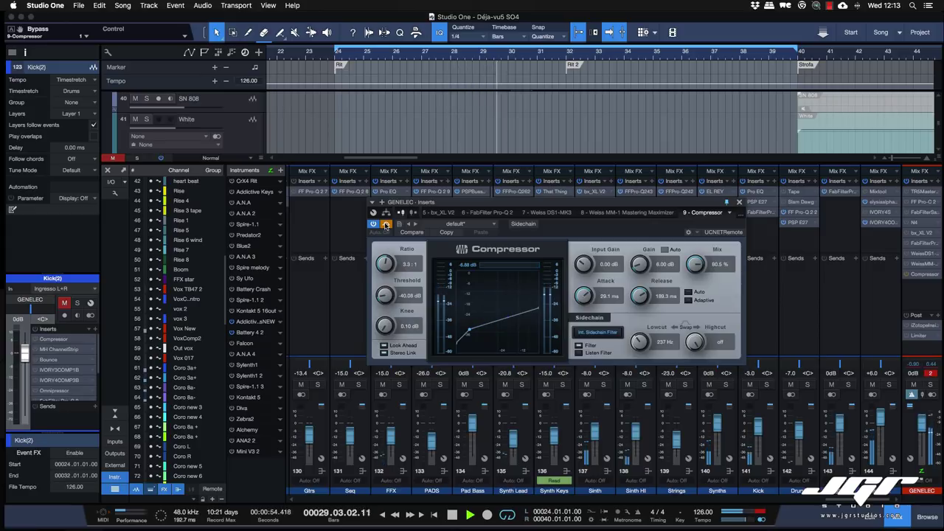
click(386, 225)
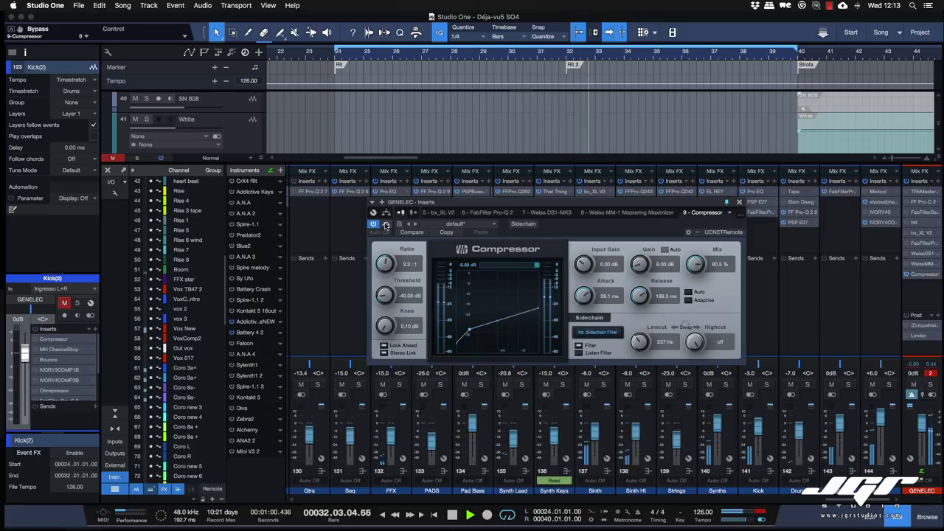
click(386, 225)
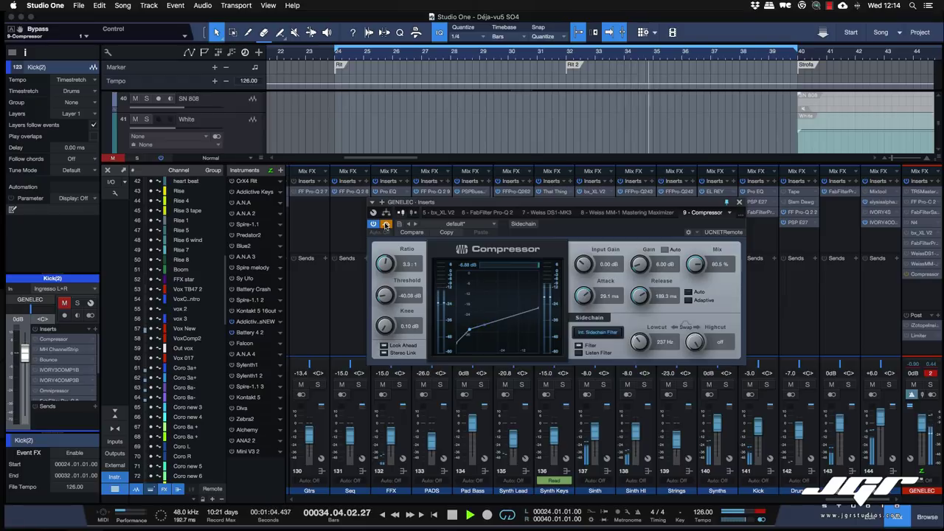
click(386, 224)
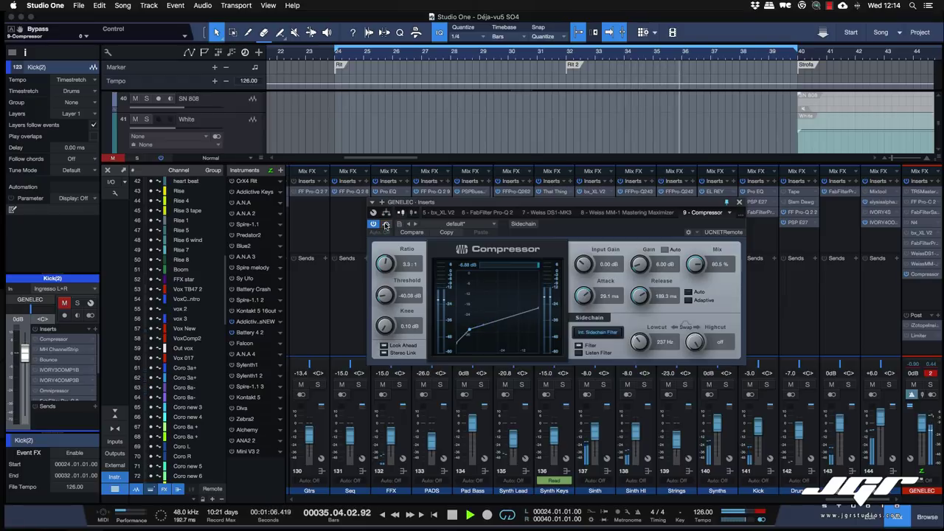